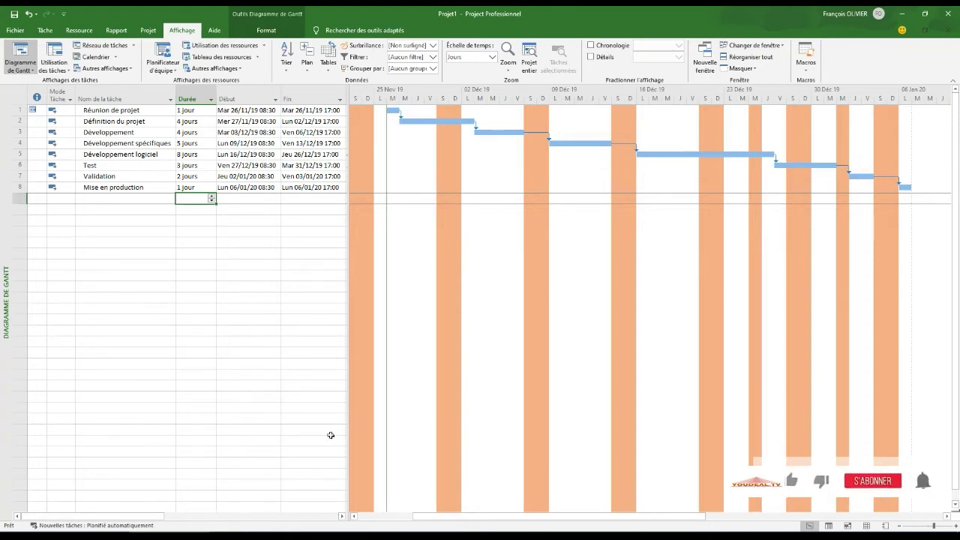
Switch to the Excel workbook and start a SERIE.JOUR.OUVRE function in cell B5, opening its function arguments.
left_click(268, 533)
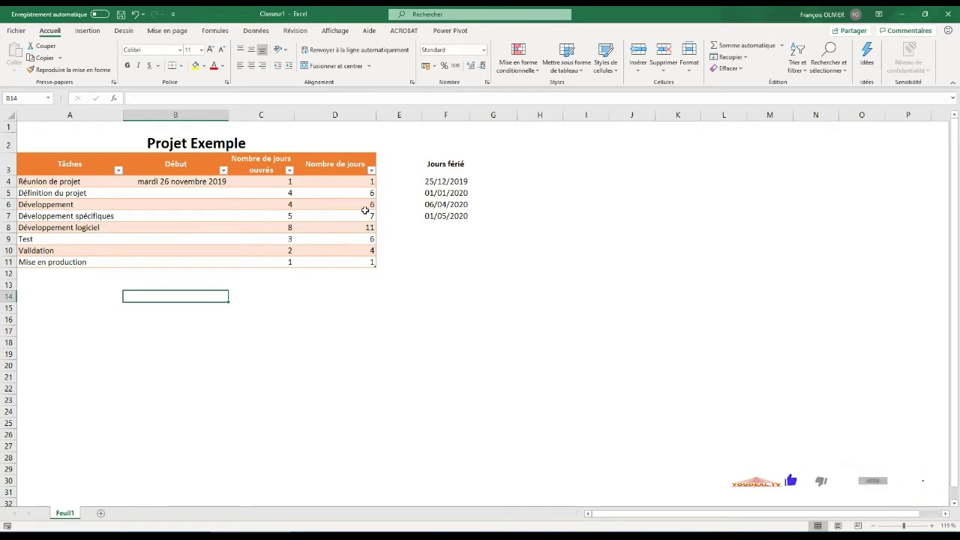
left_click(174, 192)
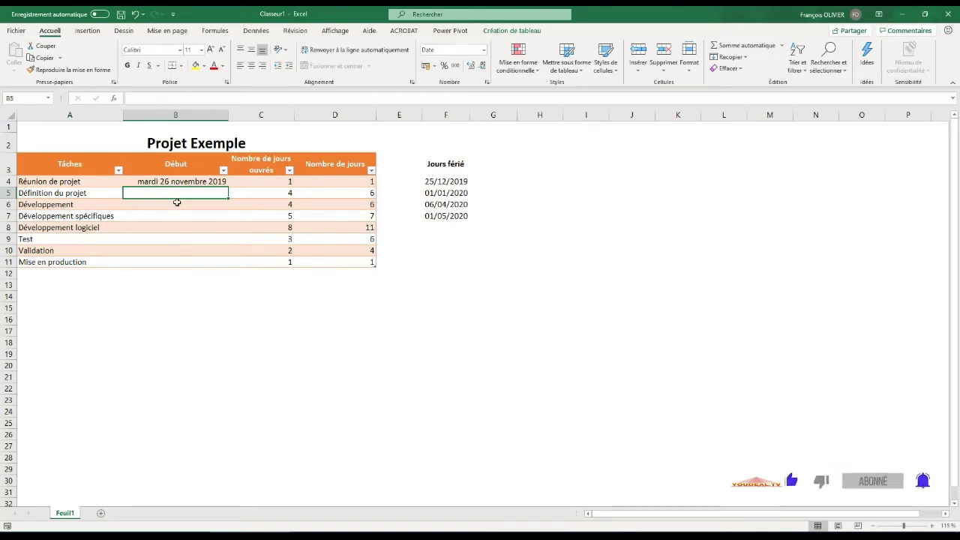
type("=")
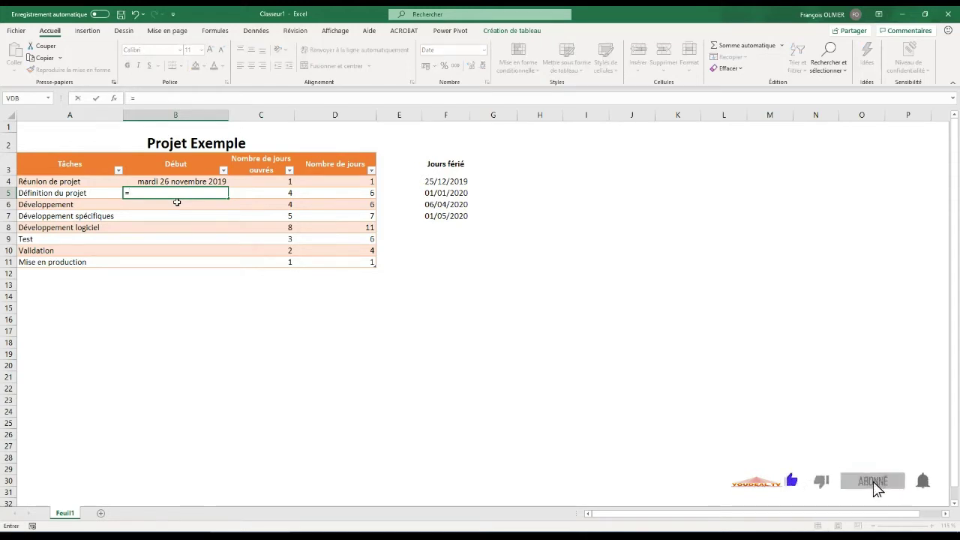
type("ser")
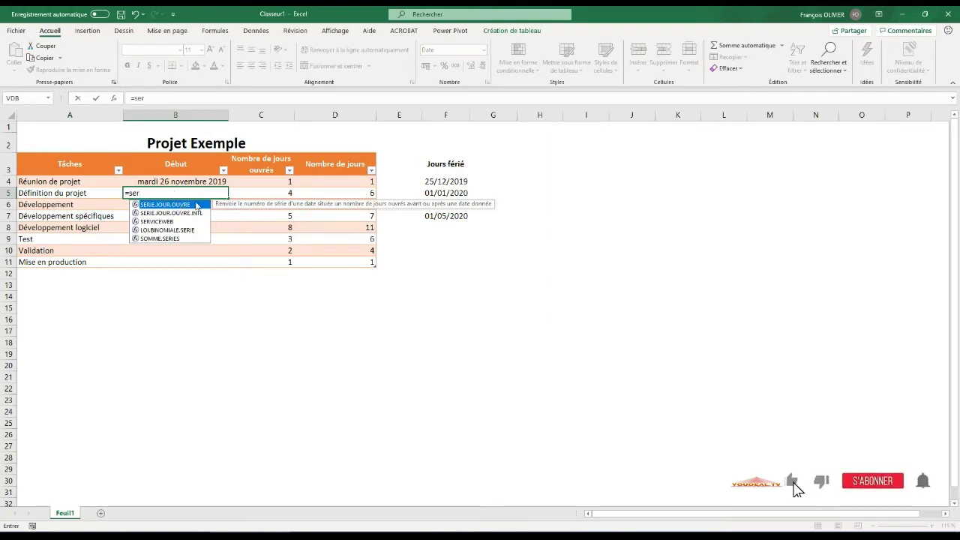
double_click(197, 205)
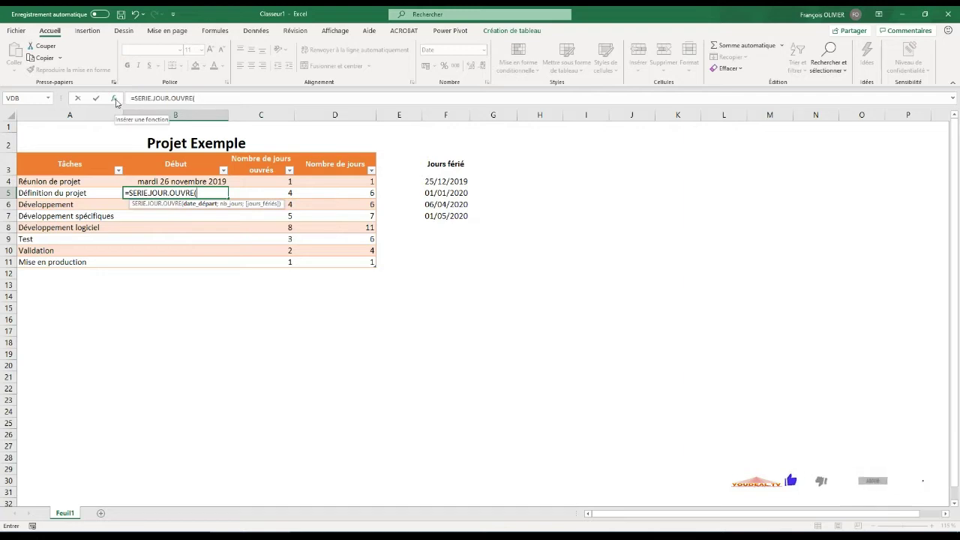
left_click(115, 100)
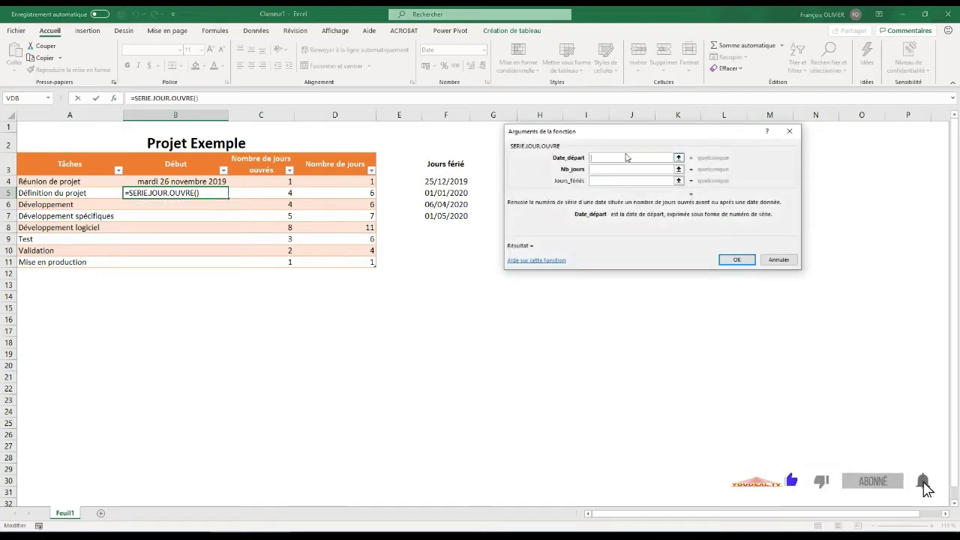
Complete the function with Date_départ B4, Nb_jours C4 and Jours_fériés $F$4:$F$7, and fill the formula down to B11.
left_click(189, 183)
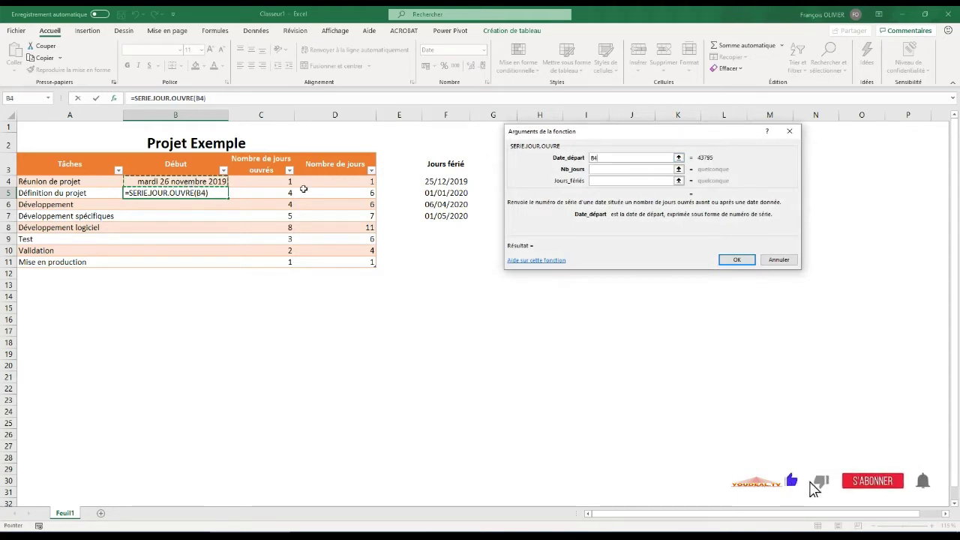
left_click(604, 169)
left_click(281, 182)
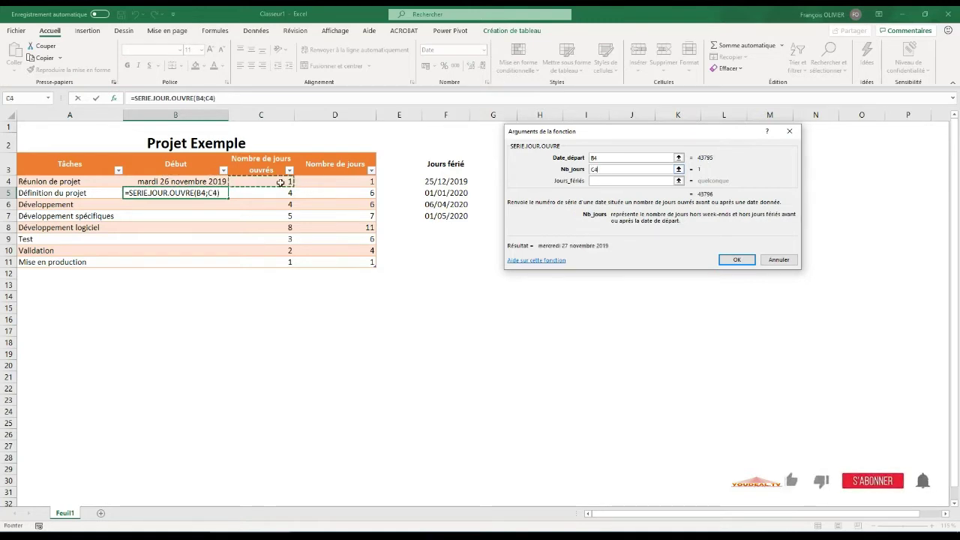
left_click(600, 180)
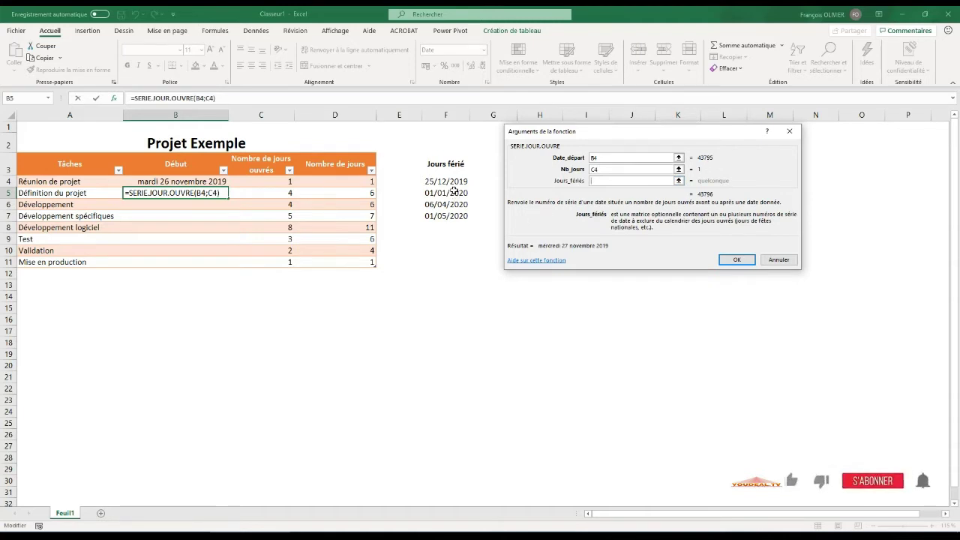
left_click_drag(453, 184, 442, 213)
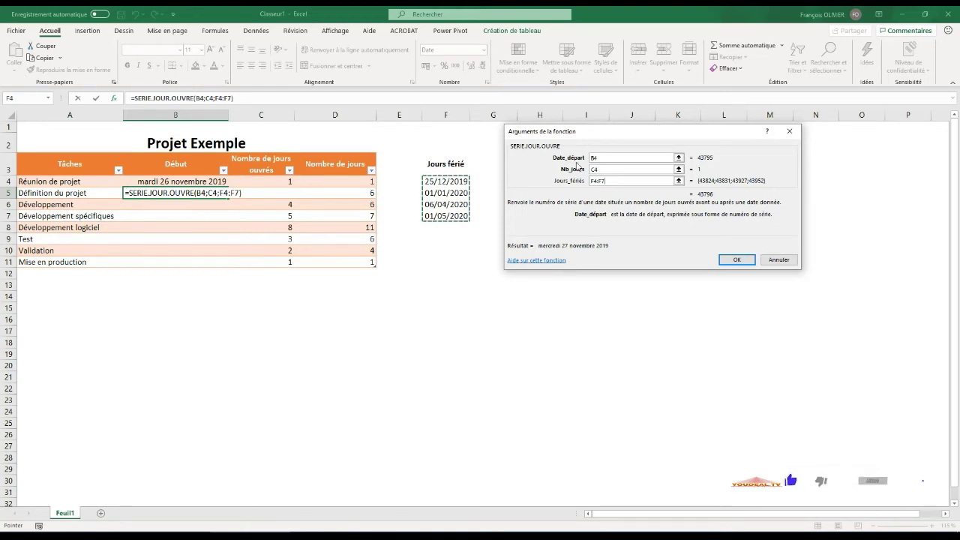
key("F4")
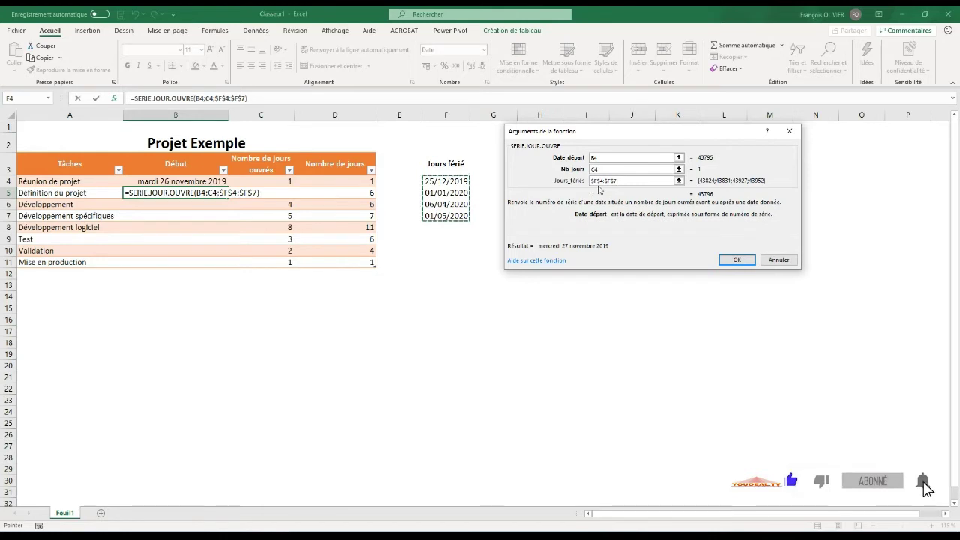
left_click(737, 259)
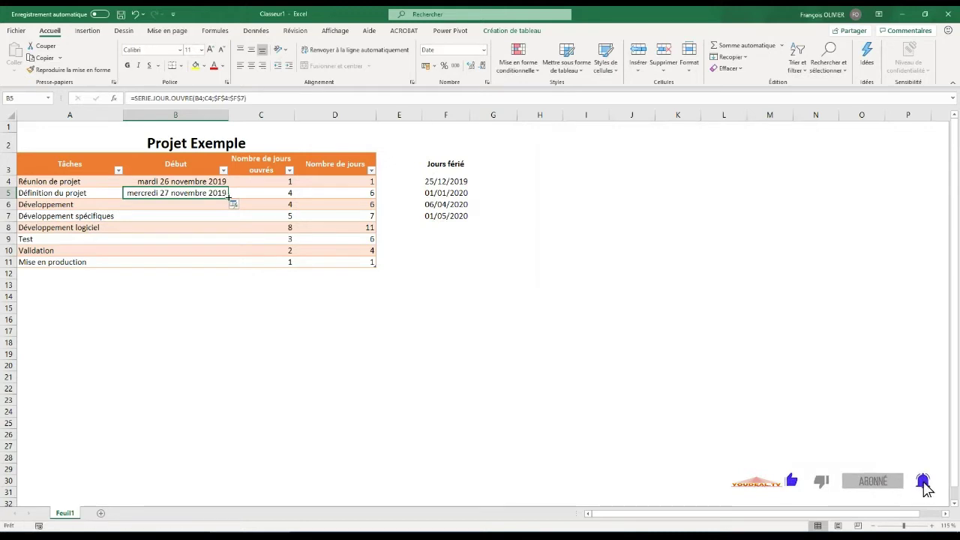
left_click_drag(229, 198, 229, 264)
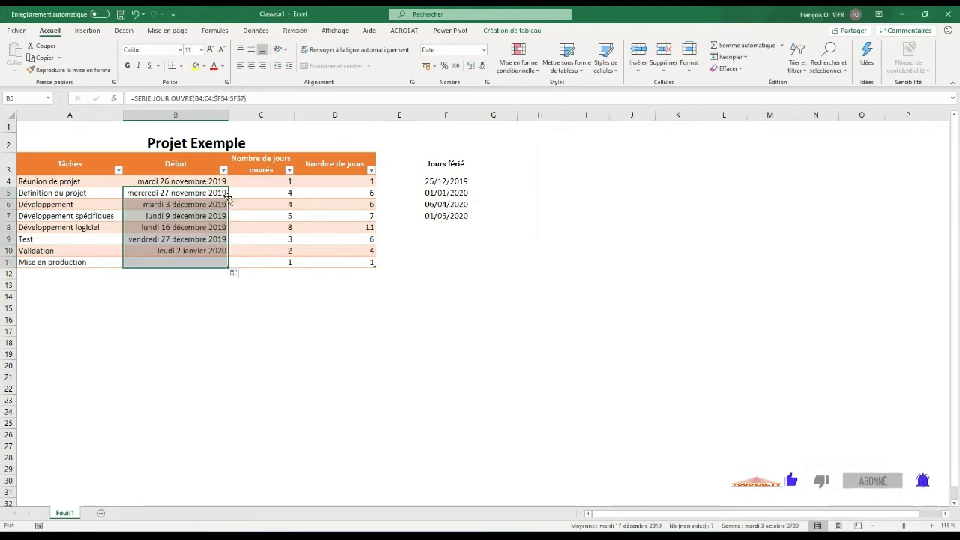
left_click(210, 262)
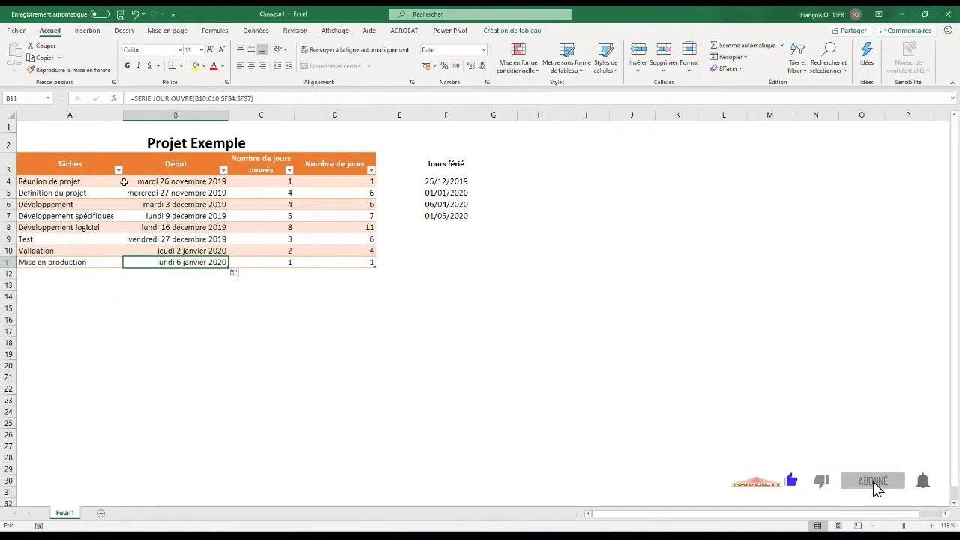
Insert the recommended stacked bar chart (Barres empilées) based on the project table.
left_click(85, 32)
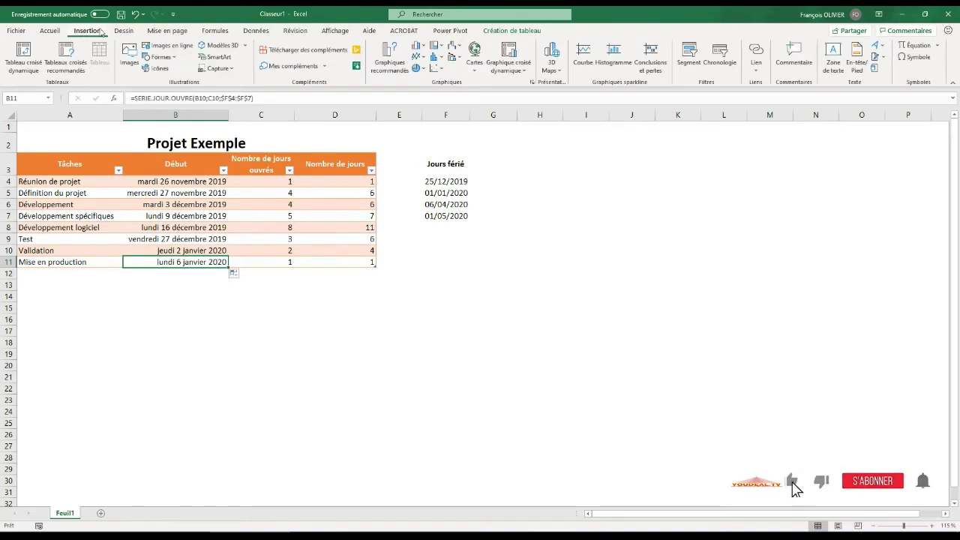
left_click(418, 47)
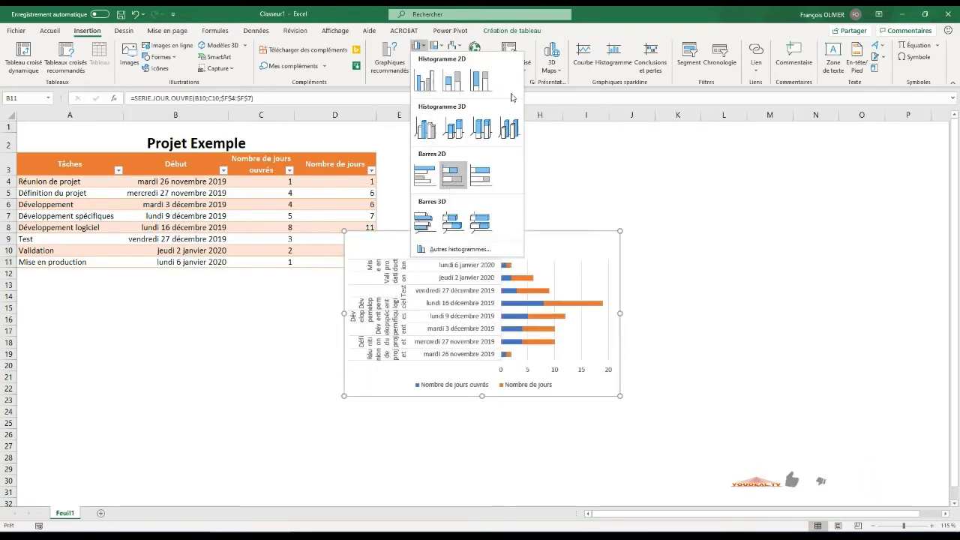
key("Escape")
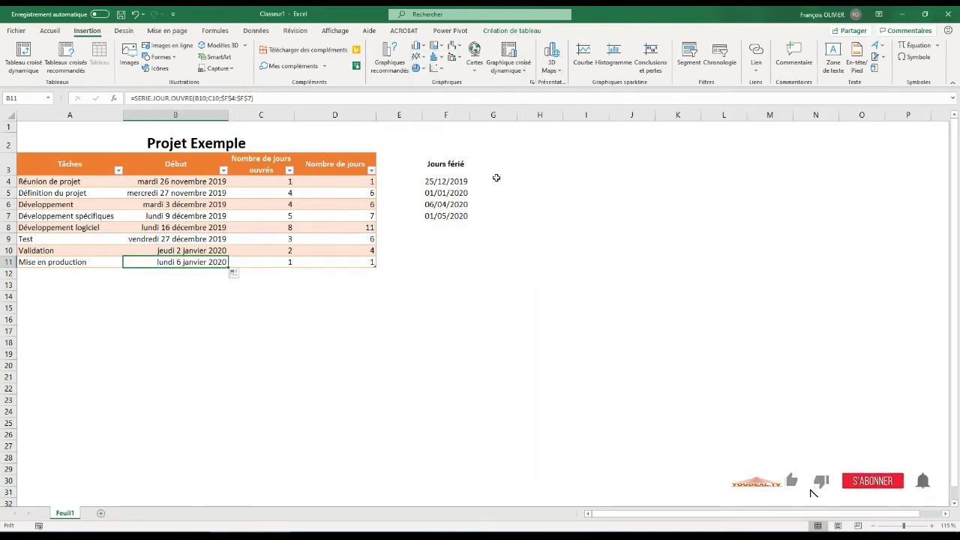
left_click(389, 60)
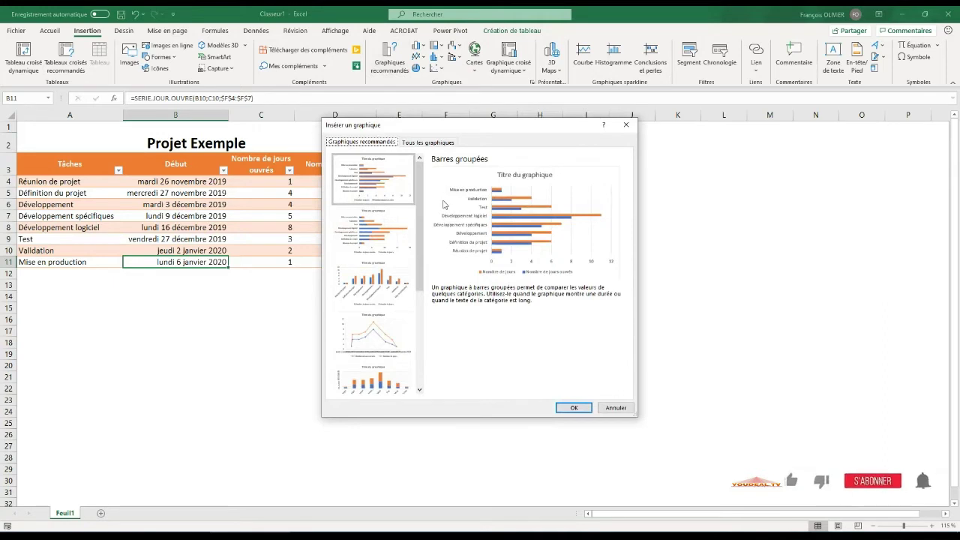
left_click(381, 229)
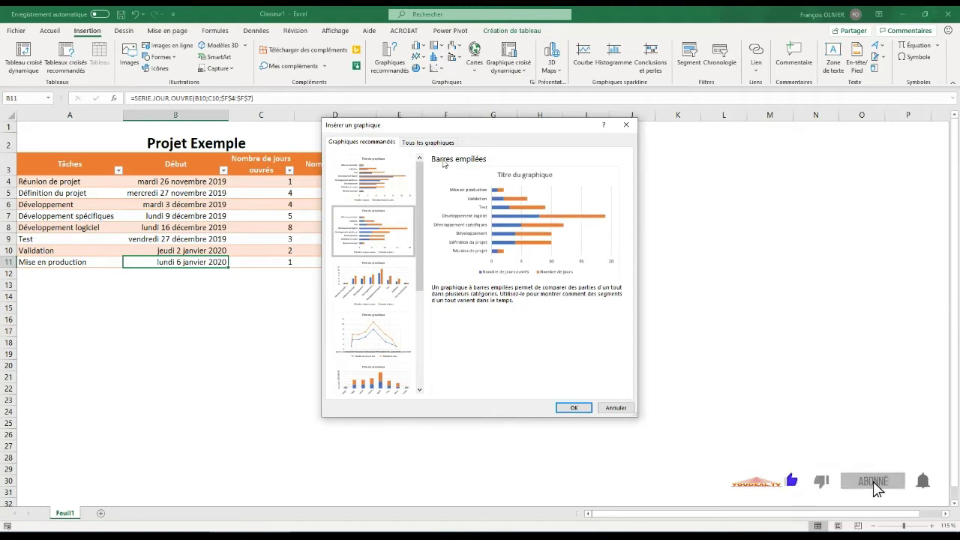
left_click(582, 408)
Place the chart directly below the table, enlarge it to span about columns A to P and rows 12 to 31, and delete its legend.
left_click_drag(528, 233, 181, 270)
left_click_drag(293, 351, 916, 303)
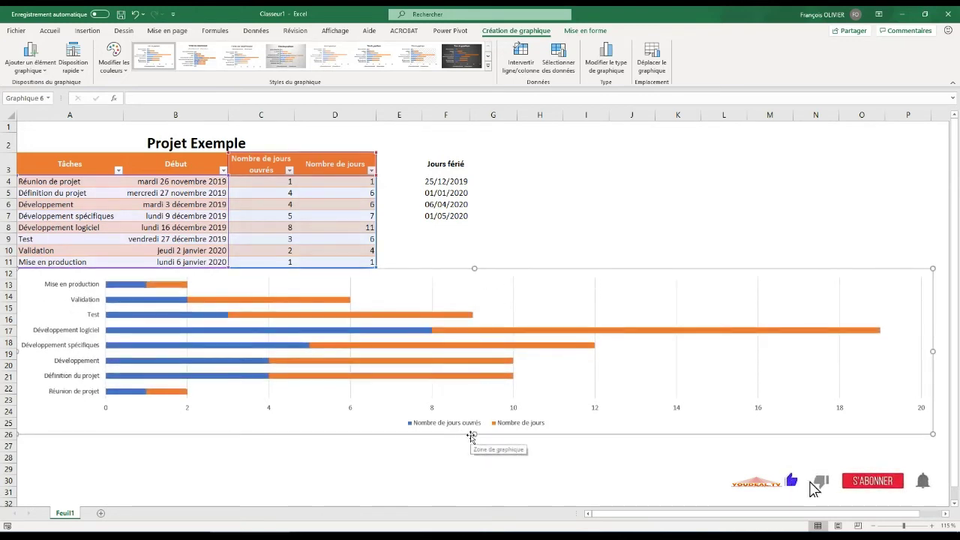
left_click_drag(471, 436, 480, 498)
left_click(485, 481)
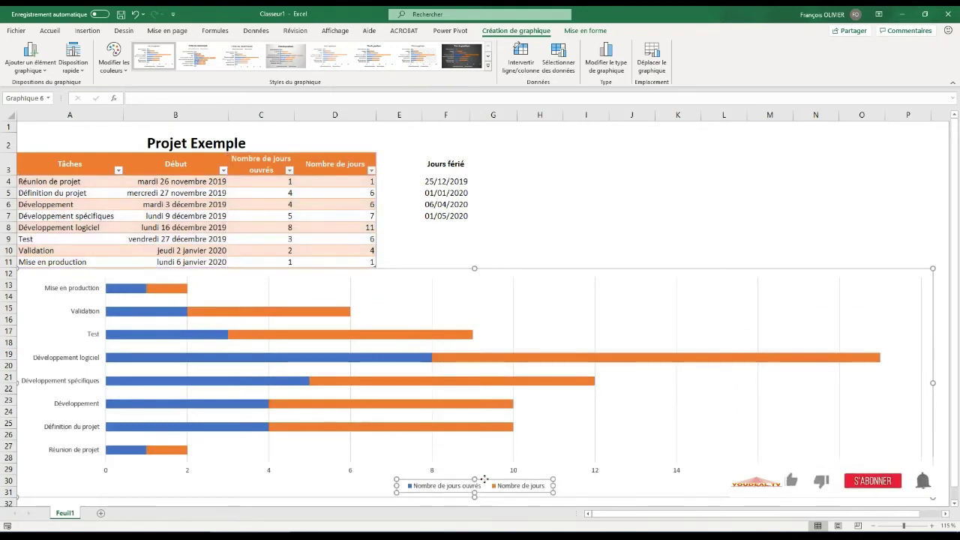
key("Delete")
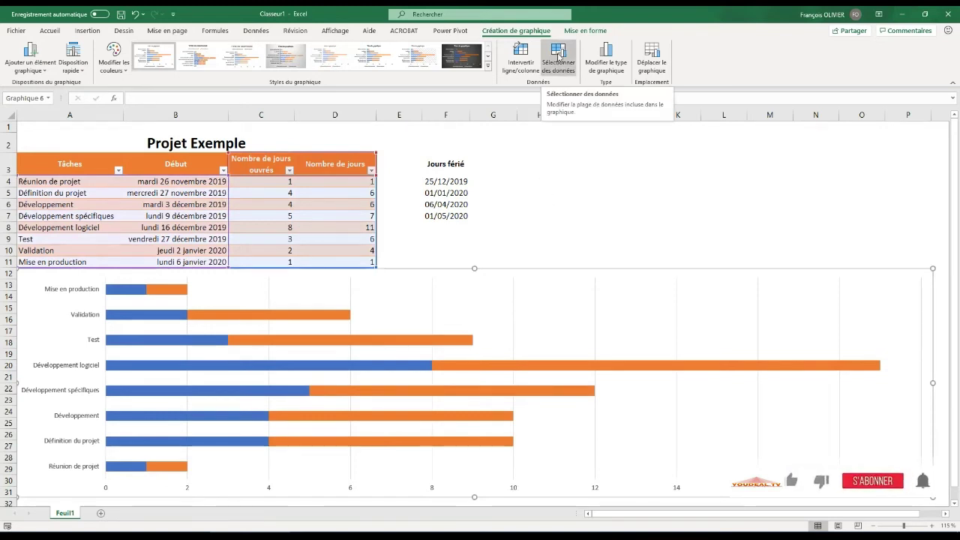
Replace the chart's Nombre de jours ouvrés series with a new series named from B3 (Début) with values B4:B11.
left_click(559, 54)
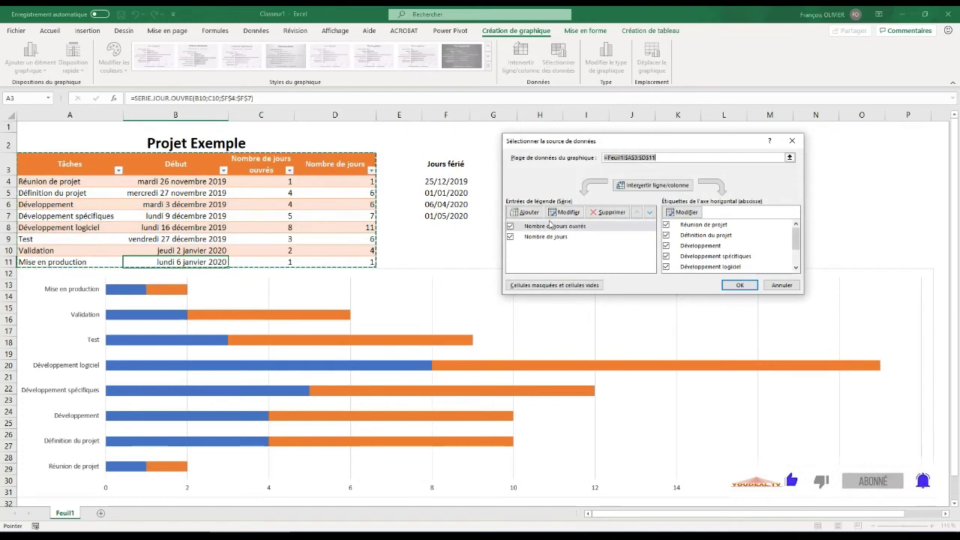
left_click(611, 213)
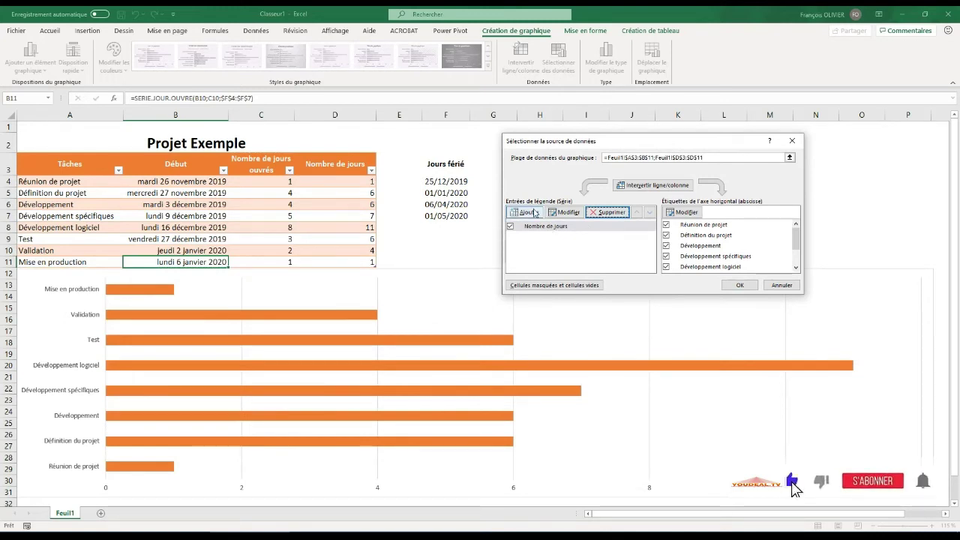
left_click(529, 212)
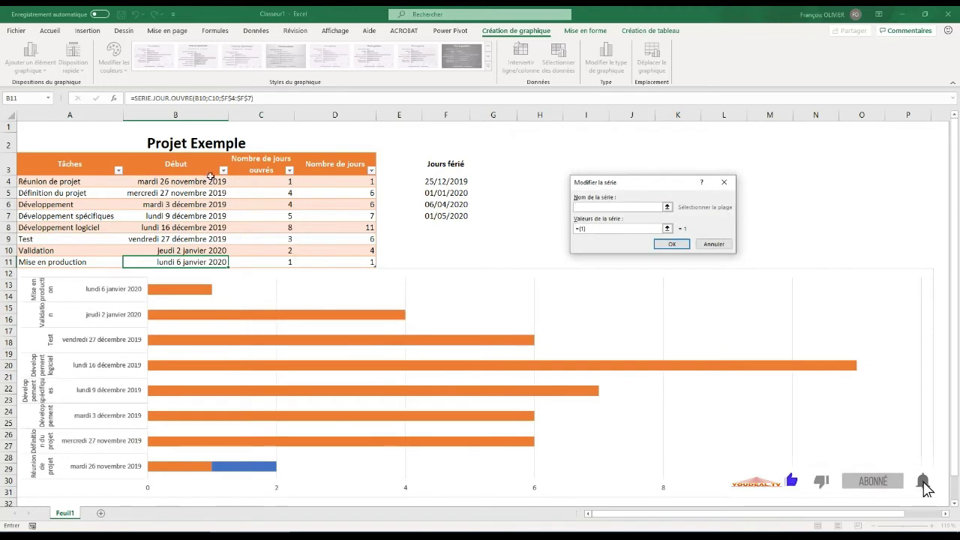
left_click(175, 163)
left_click_drag(589, 228, 542, 225)
key("BackSpace")
left_click_drag(172, 184, 173, 257)
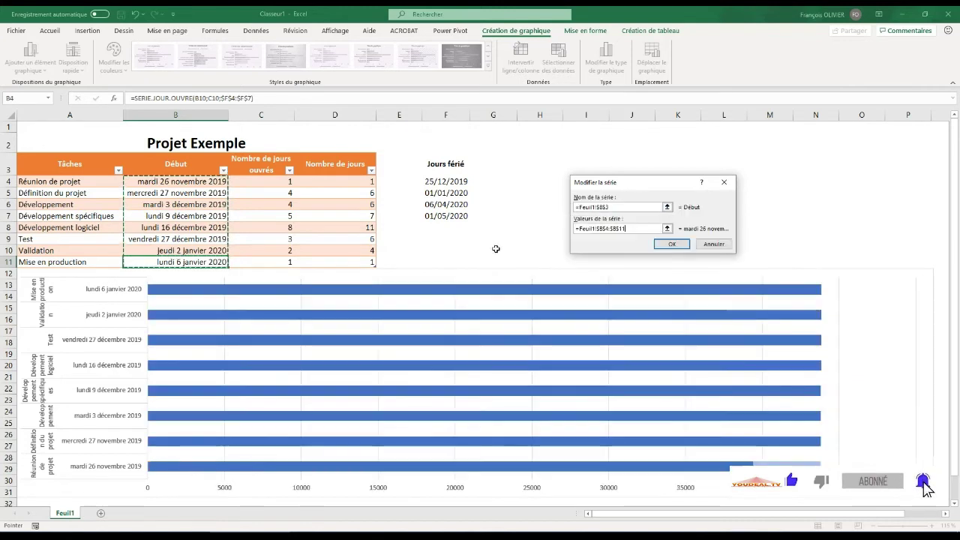
left_click(670, 245)
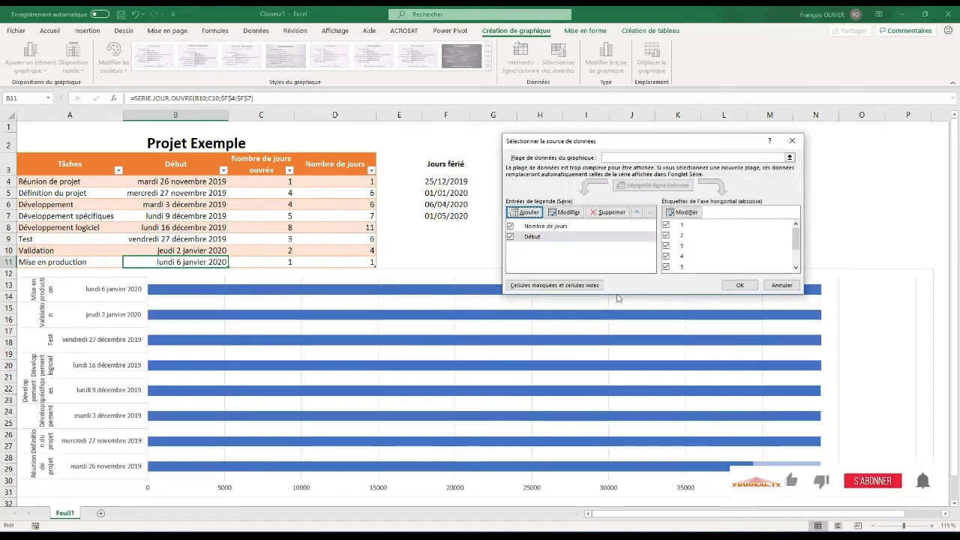
Place the Début series before Nombre de jours in the chart's data source.
left_click(572, 239)
left_click(636, 212)
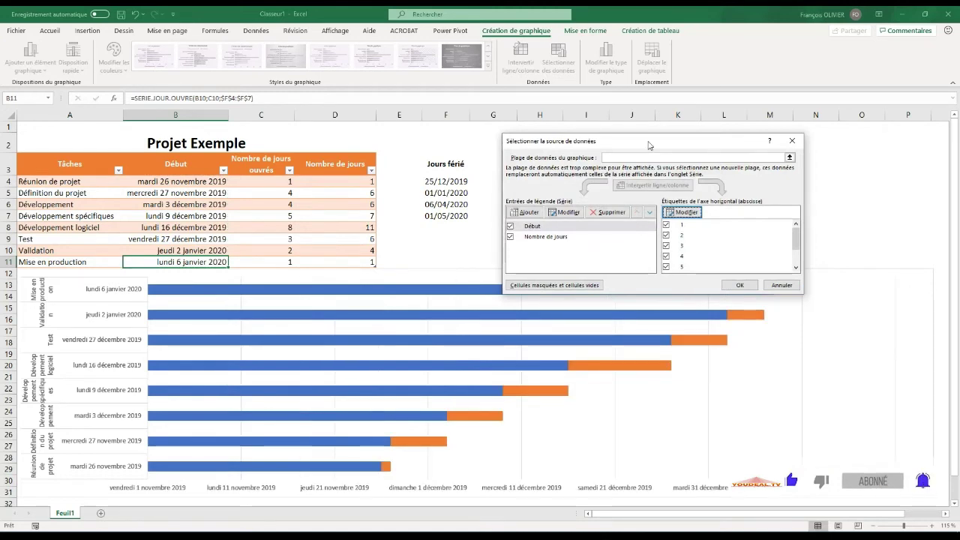
left_click_drag(650, 143, 600, 113)
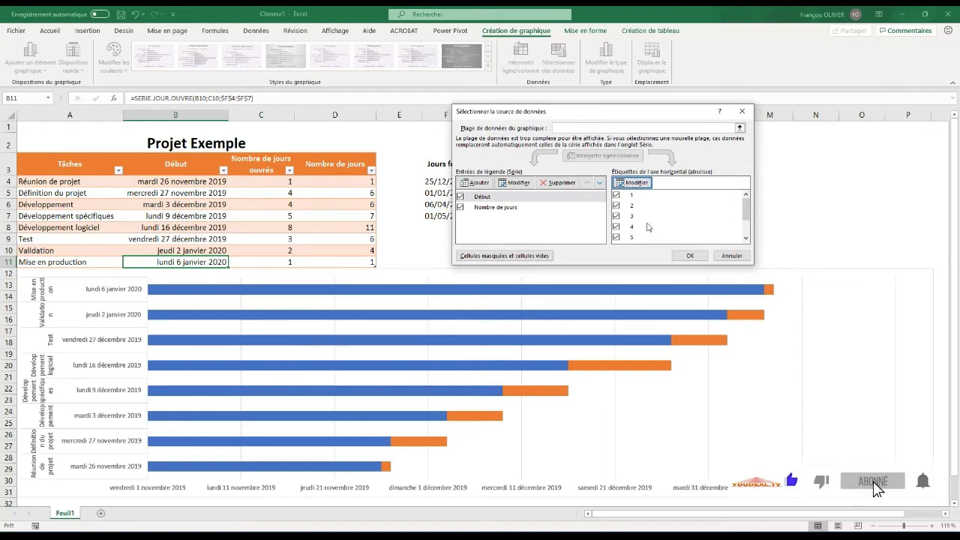
Set the chart's axis labels to the task names in A4:A11 and apply the data source changes.
left_click(628, 182)
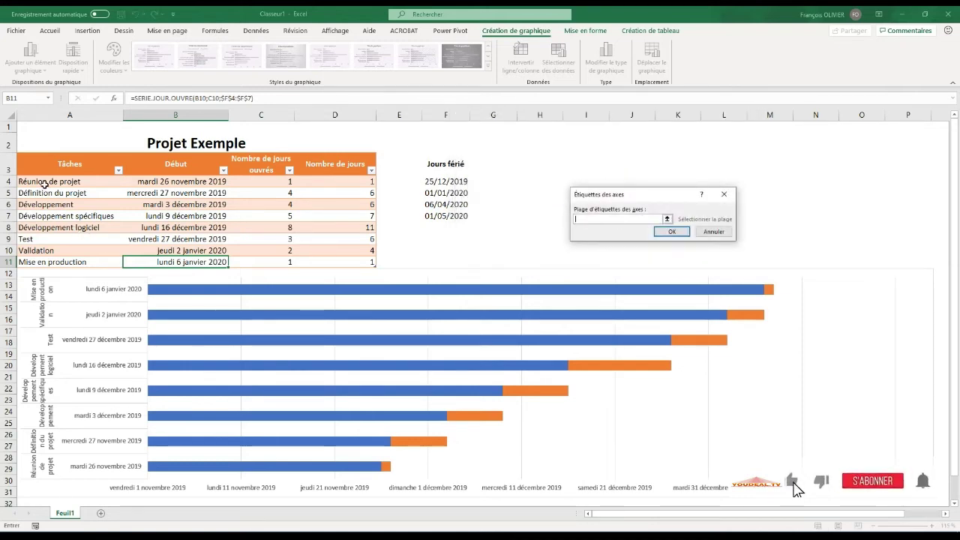
left_click_drag(45, 184, 46, 262)
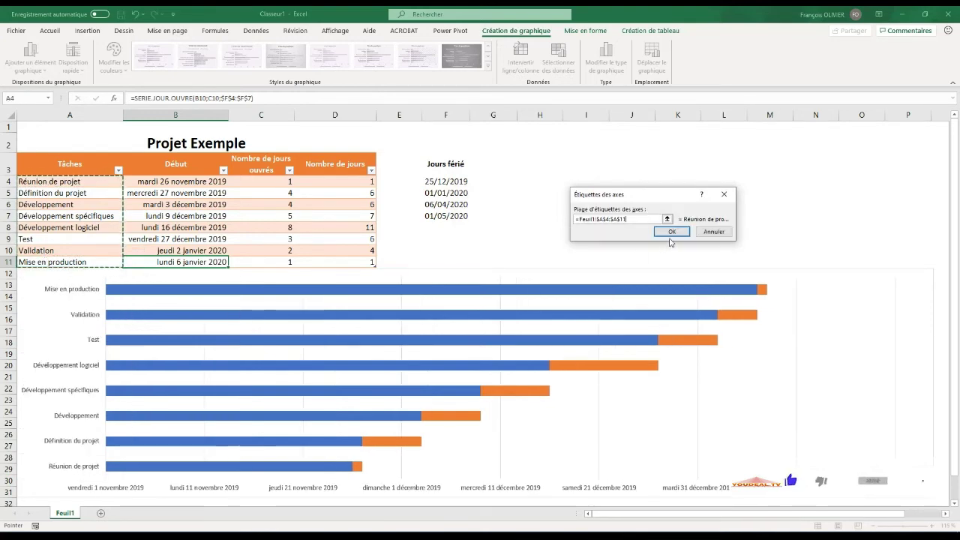
left_click(673, 232)
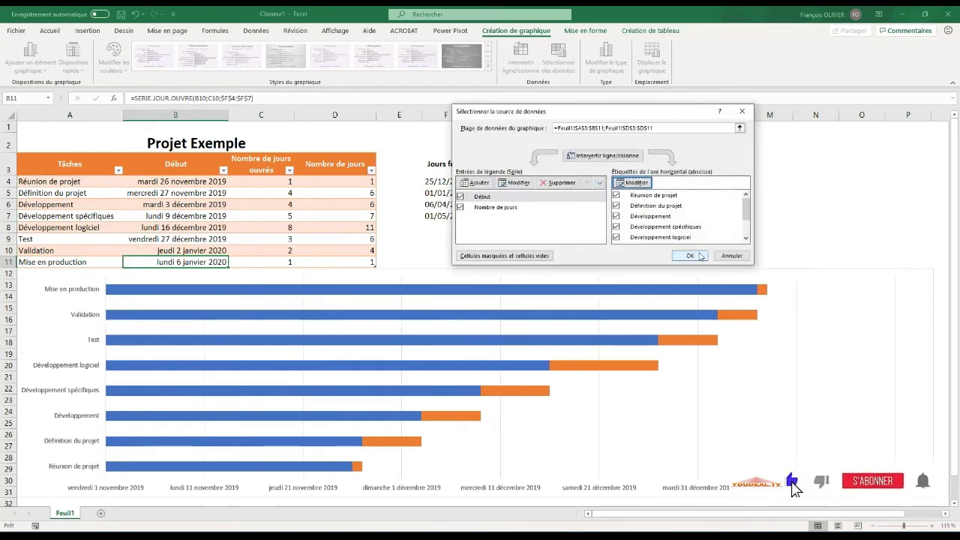
left_click(697, 255)
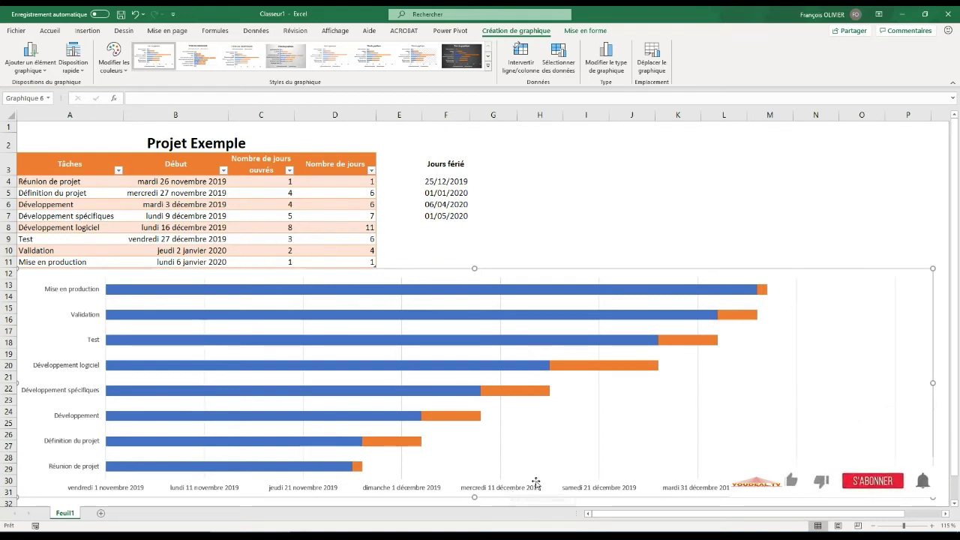
Set the minimum bound of the chart's horizontal date axis to 26/11/2019.
left_click(606, 492)
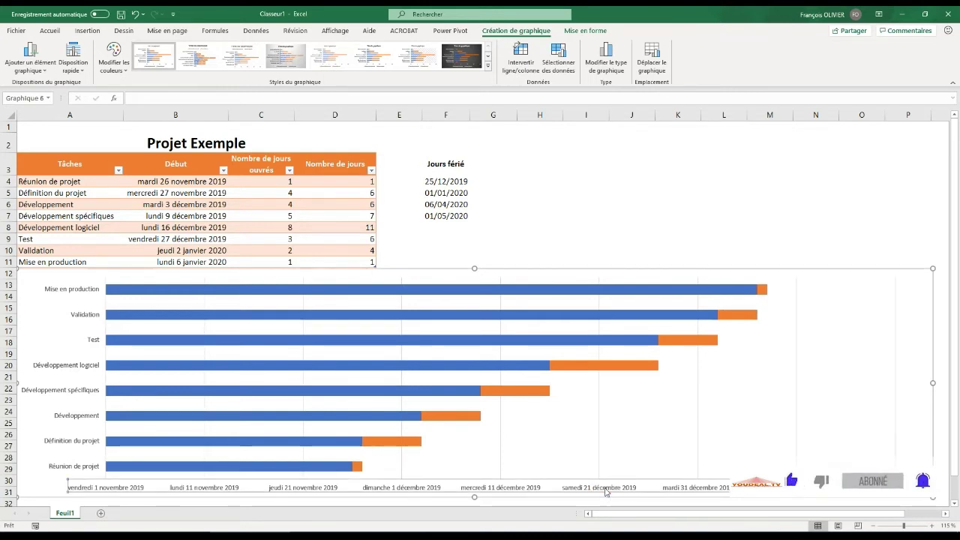
right_click(606, 491)
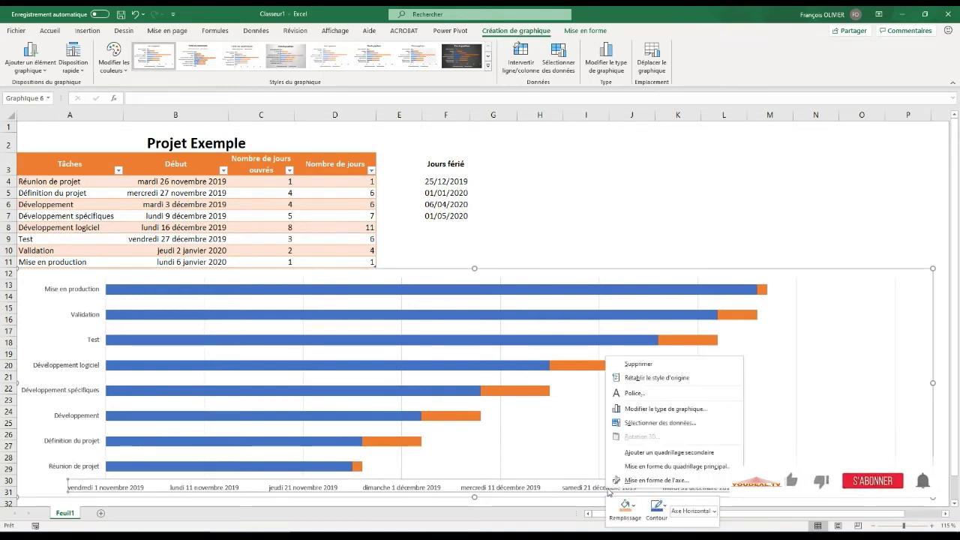
left_click(657, 480)
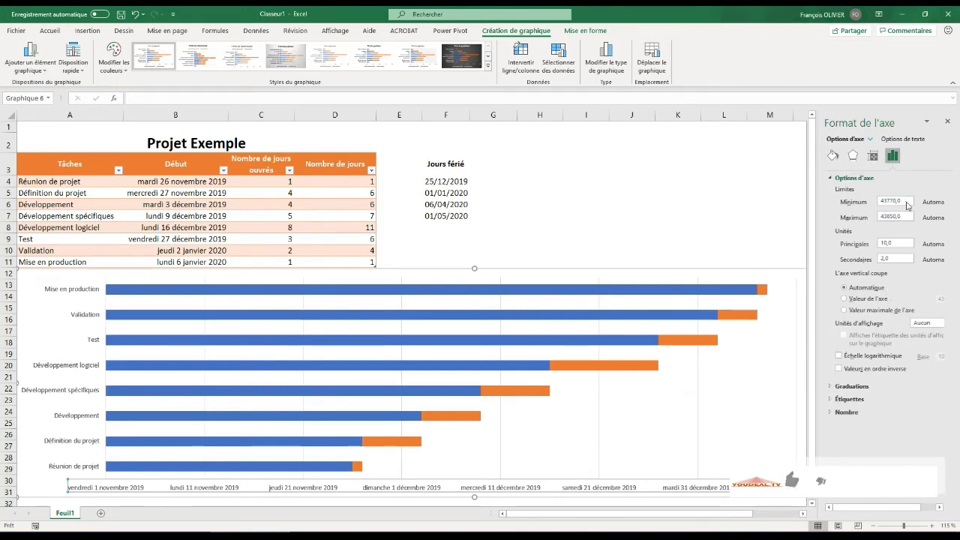
left_click_drag(904, 201, 875, 201)
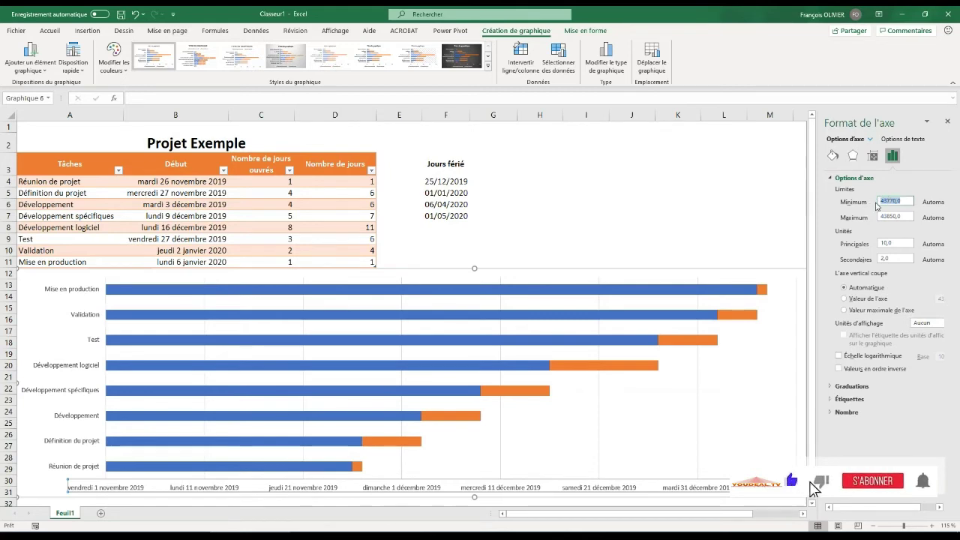
type("437")
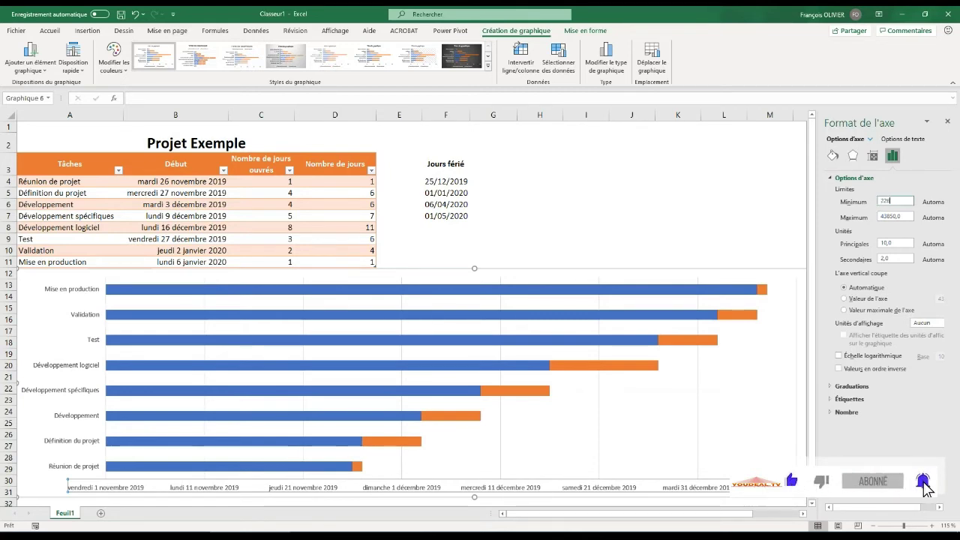
type("26/")
key("BackSpace")
key("BackSpace")
key("BackSpace")
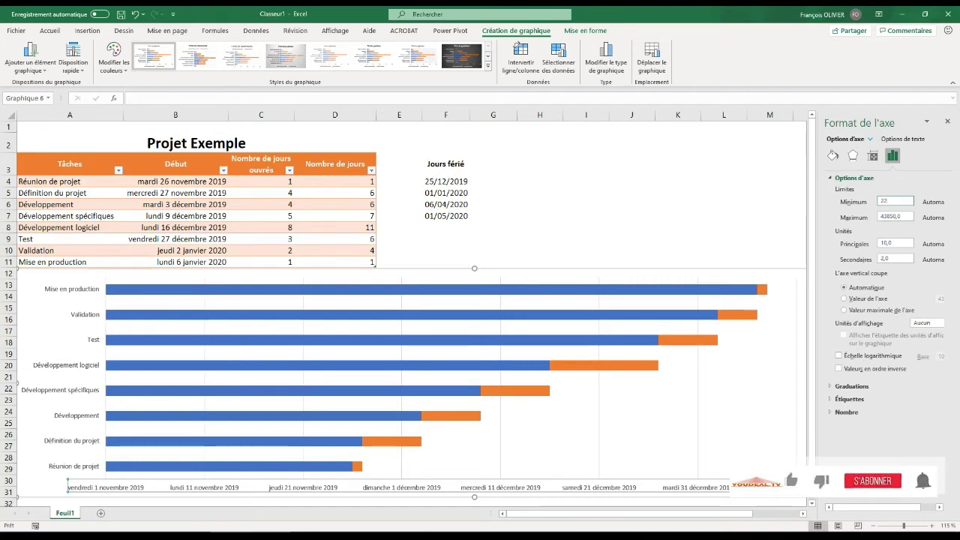
type("6/1")
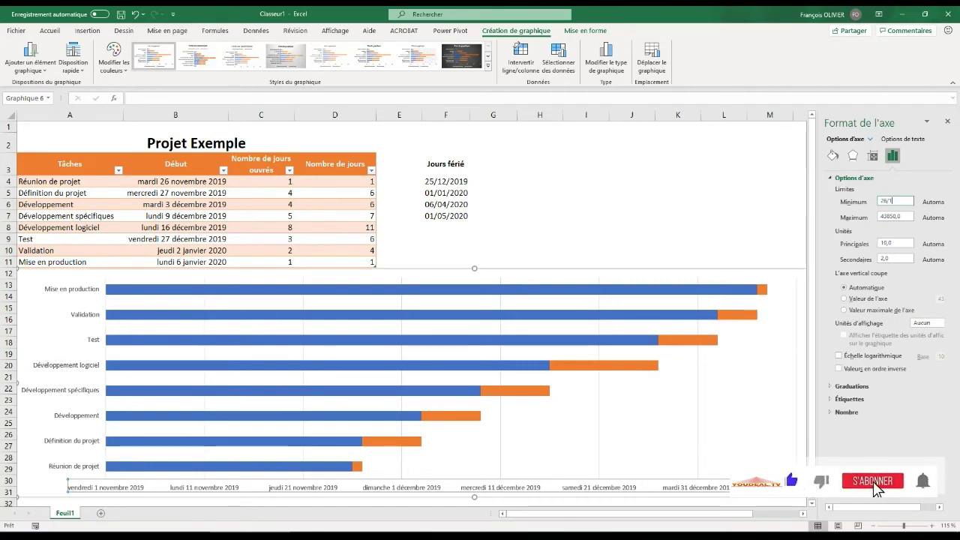
type("1/2019")
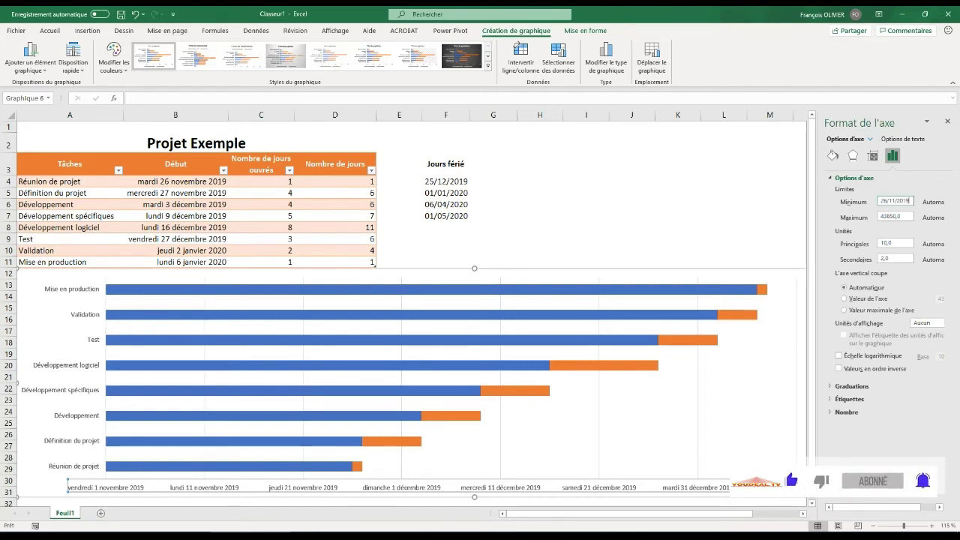
key("Return")
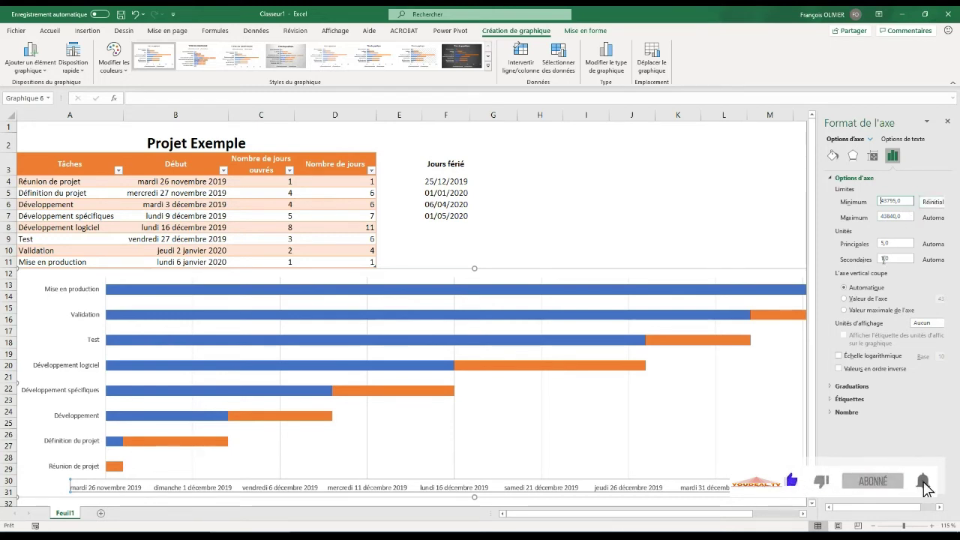
Set the date axis's major unit to 1 so that every day is marked.
left_click_drag(895, 245, 883, 242)
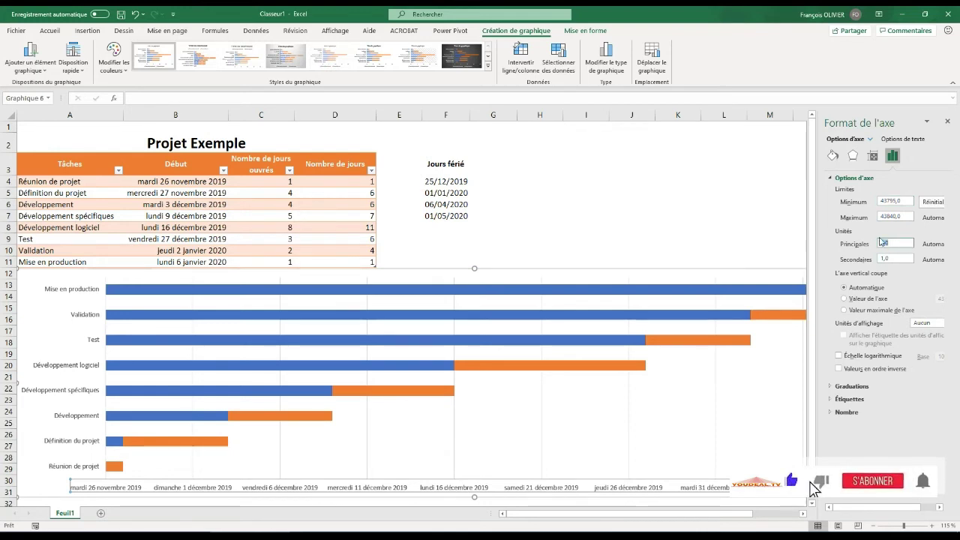
type("1")
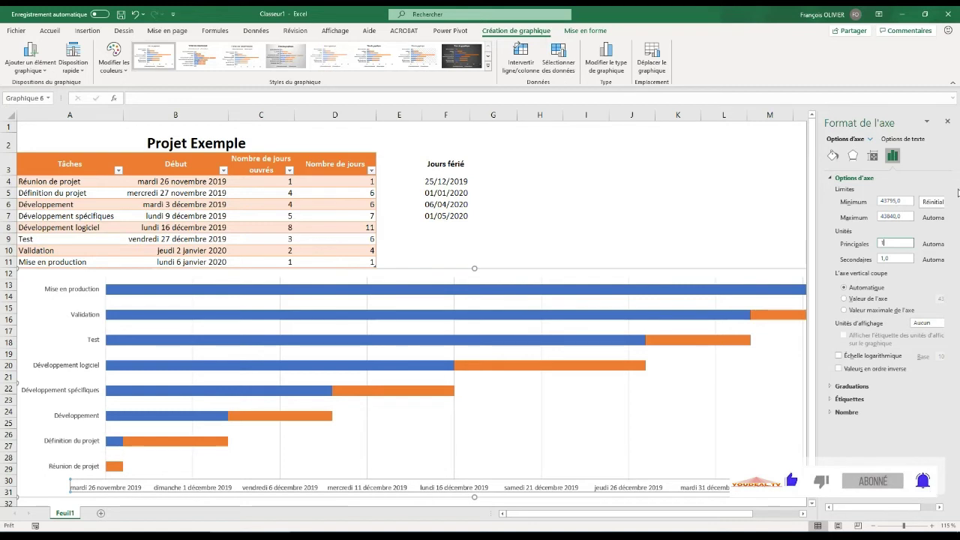
left_click(903, 258)
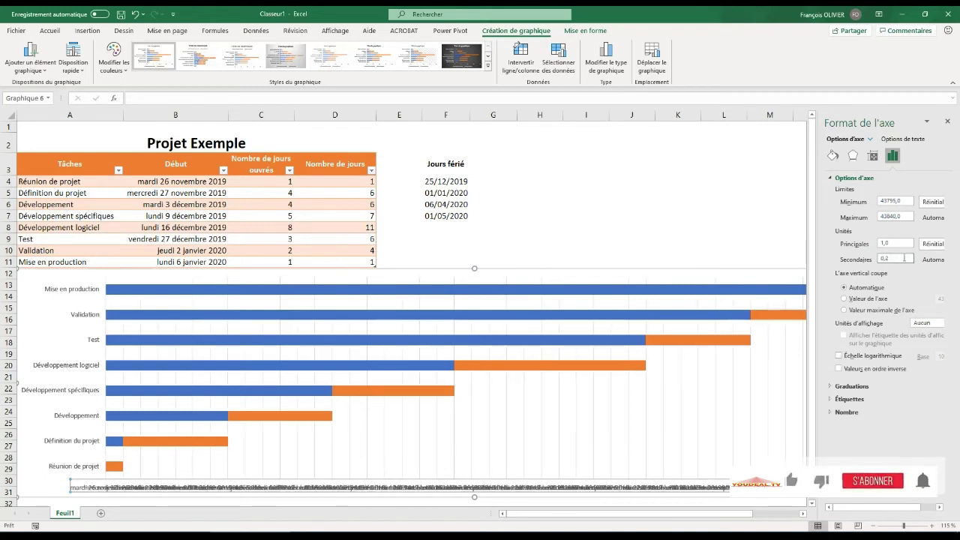
left_click(833, 178)
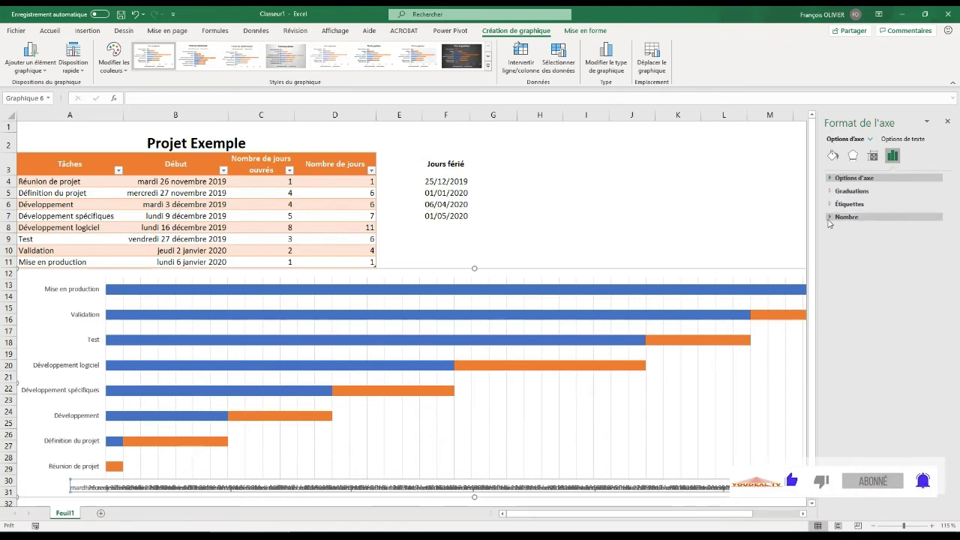
left_click(855, 217)
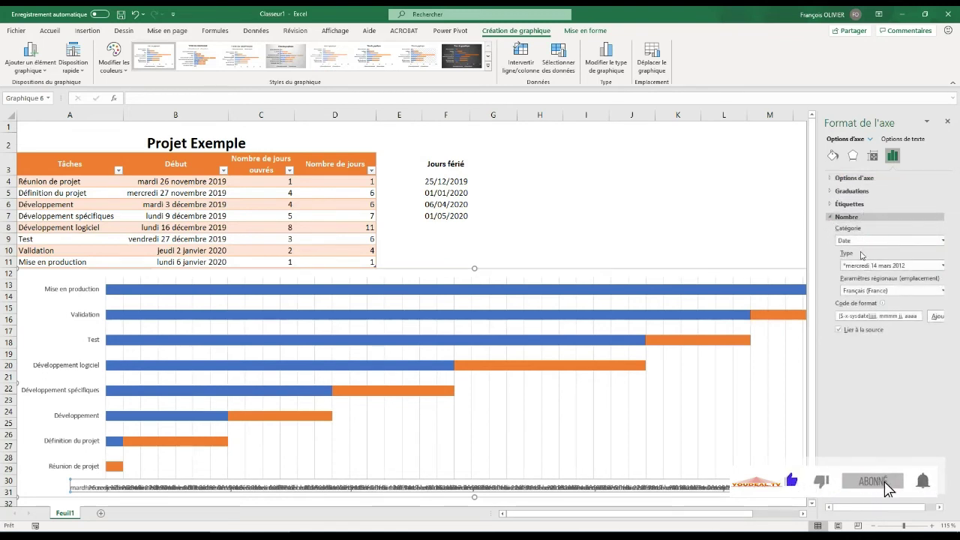
left_click(868, 267)
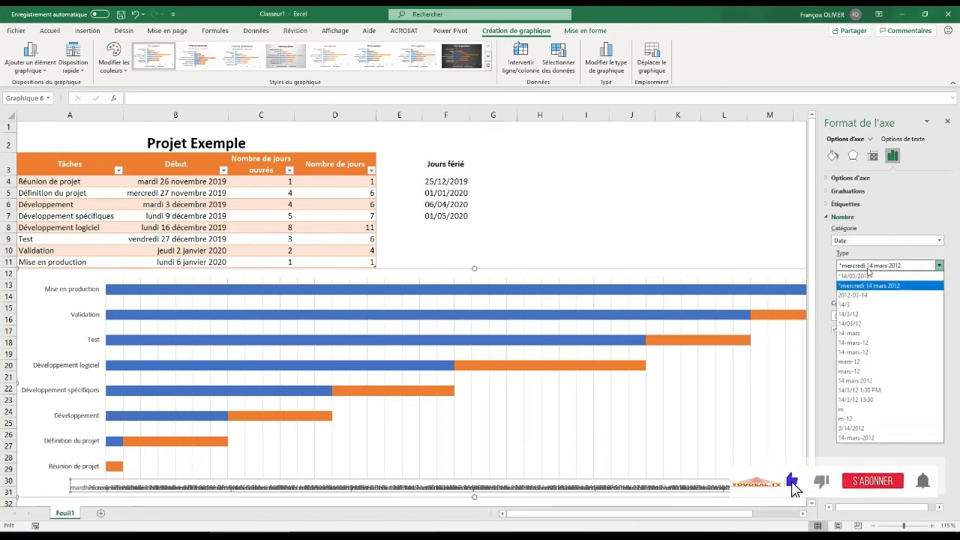
left_click(869, 268)
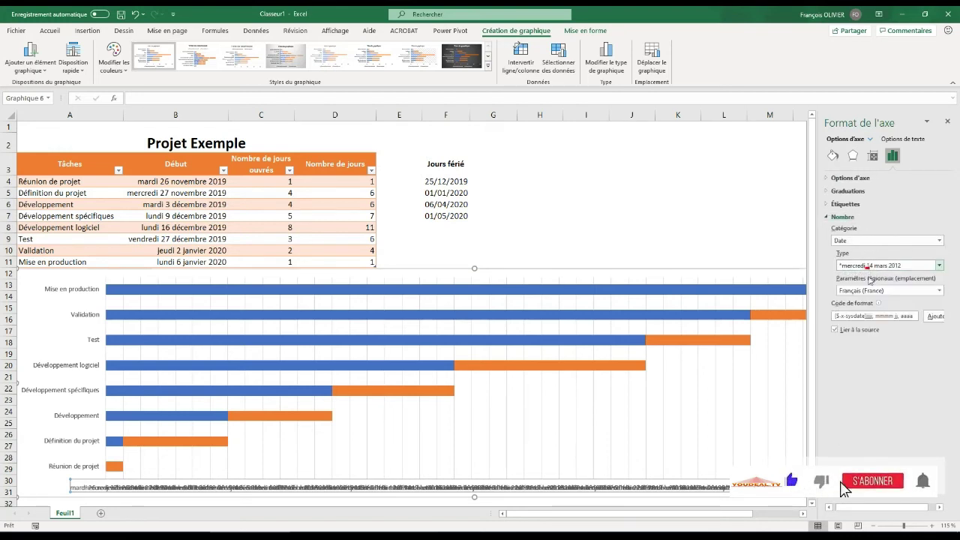
Shorten the chart to end at about row 26 and rotate its date axis labels clockwise.
left_click(949, 123)
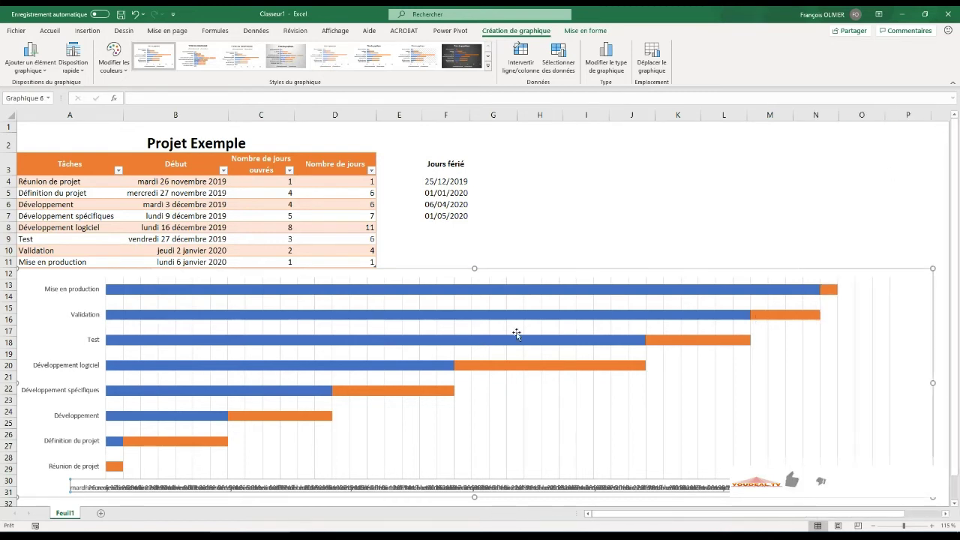
left_click_drag(474, 496, 444, 445)
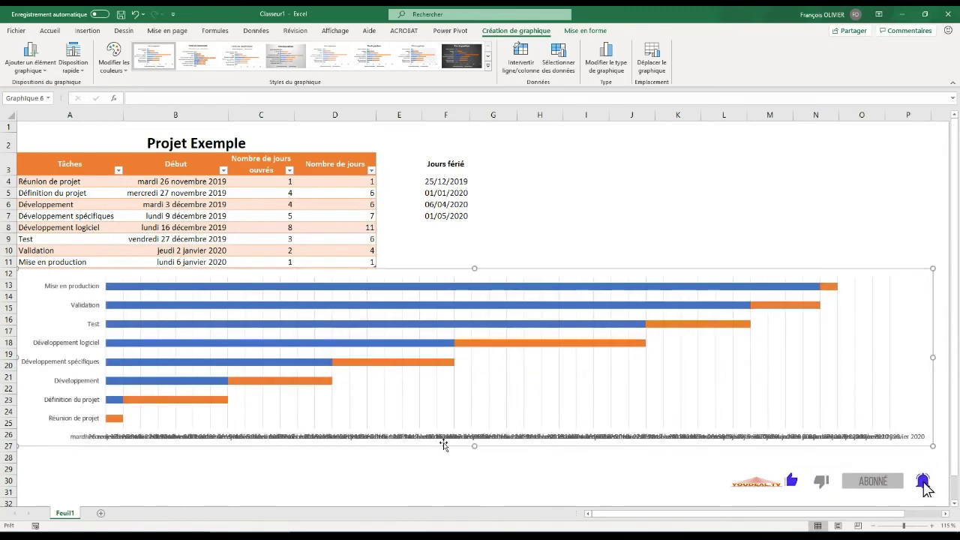
left_click(444, 441)
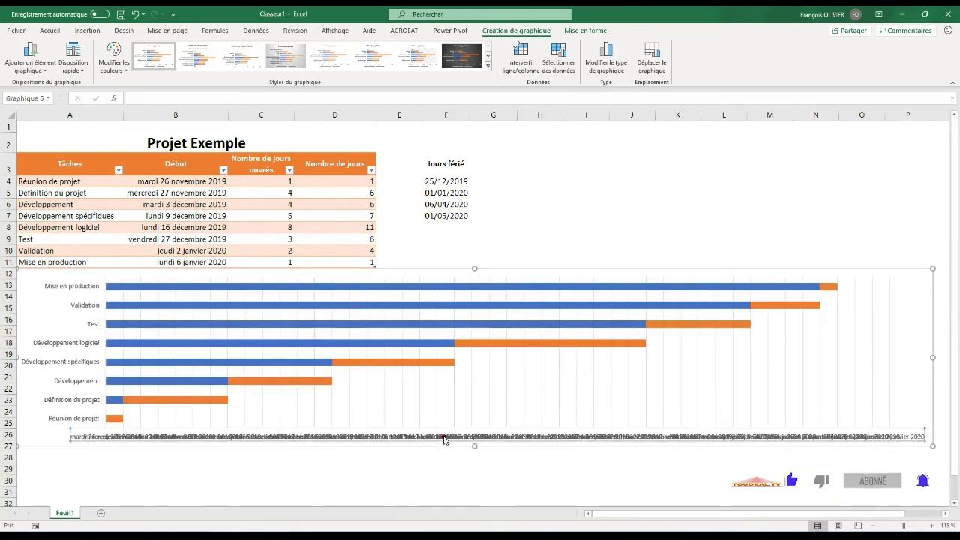
left_click(59, 34)
left_click(285, 51)
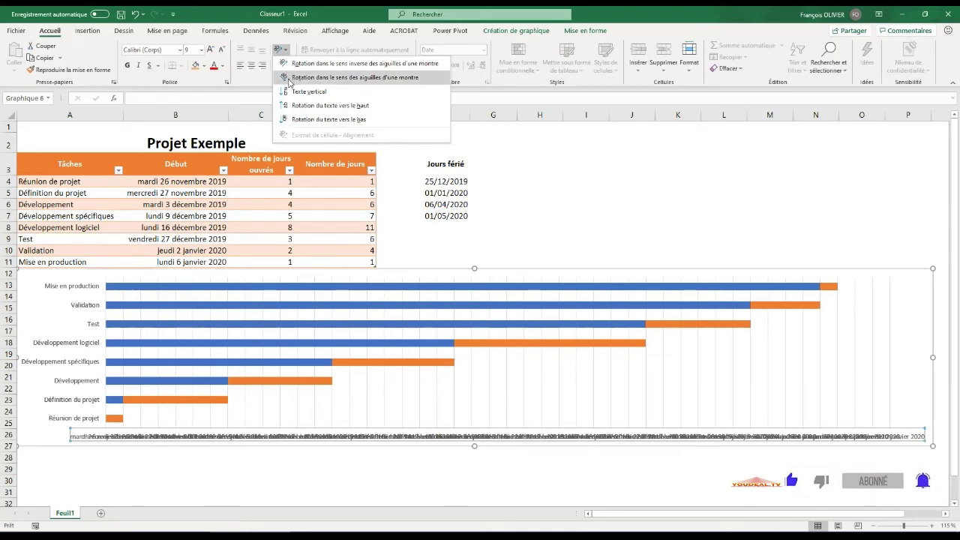
left_click(290, 79)
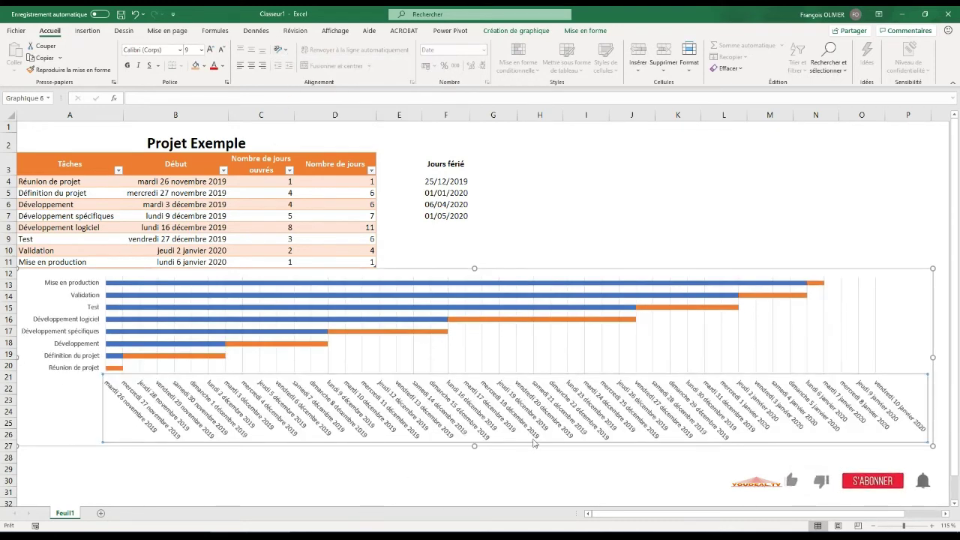
Extend the chart's lower edge to about row 34 to give the bars more height.
mouse_move(478, 448)
left_mouse_down()
mouse_move(477, 501)
mouse_move(486, 461)
left_mouse_up()
scroll(573, 242, "up", 1)
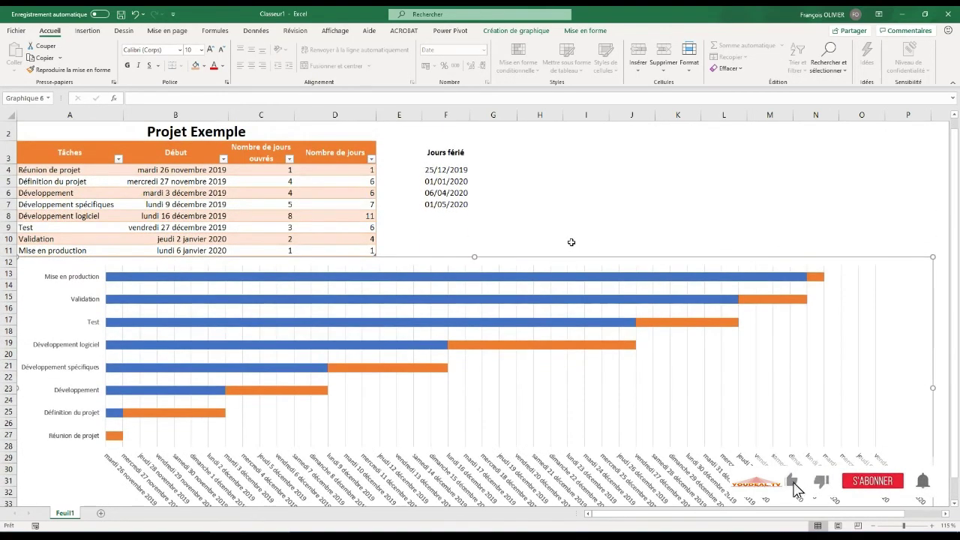
scroll(874, 289, "down", 2)
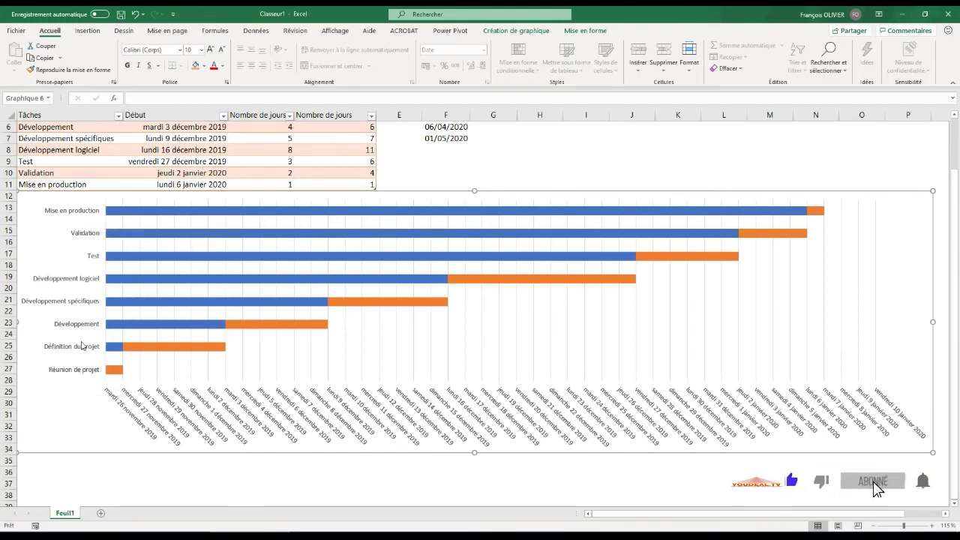
Format the vertical task axis so the horizontal axis crosses at the maximum category and the categories are in reverse order.
left_click(86, 303)
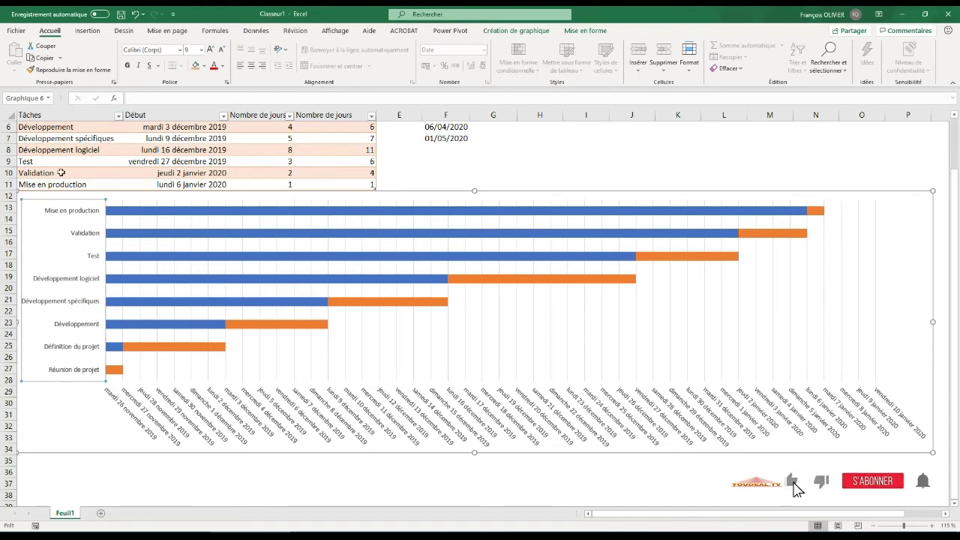
right_click(80, 309)
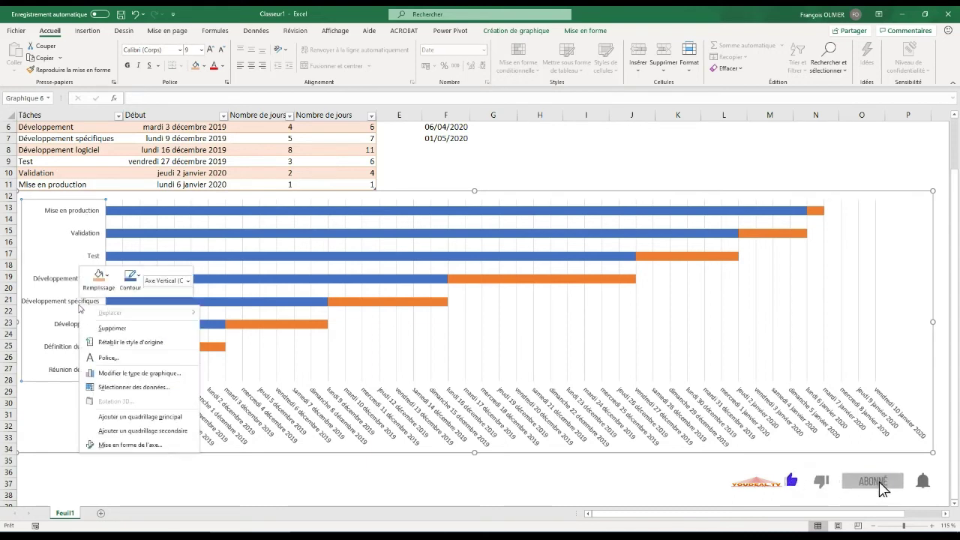
left_click(135, 445)
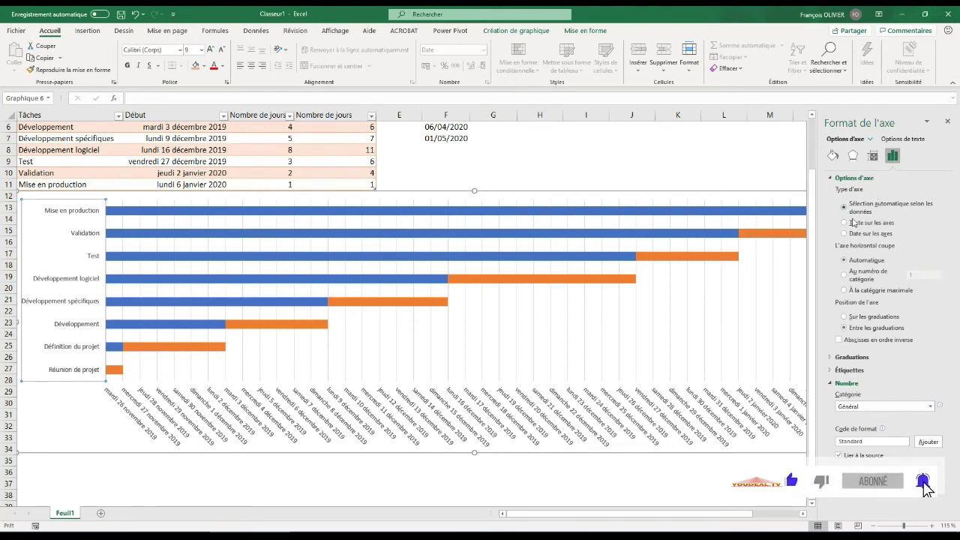
left_click(864, 291)
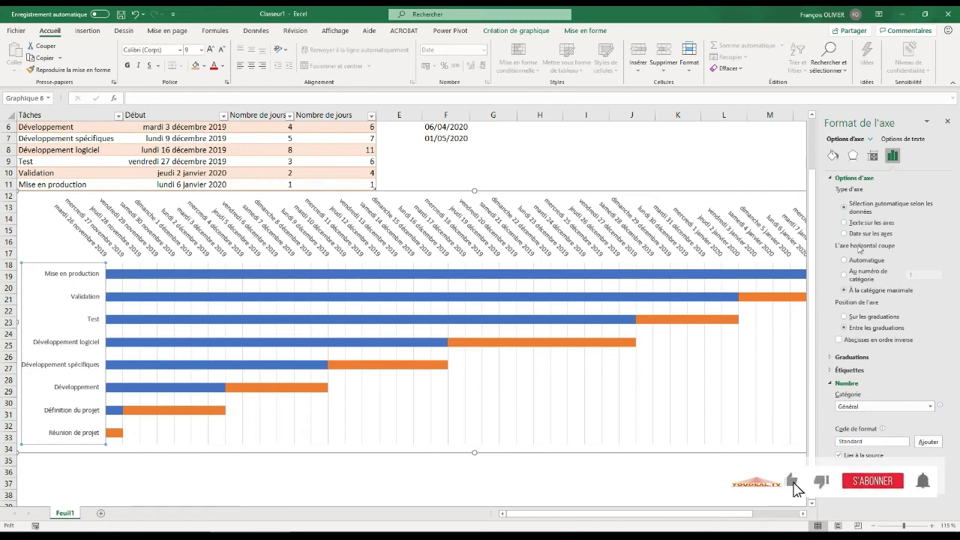
left_click(839, 340)
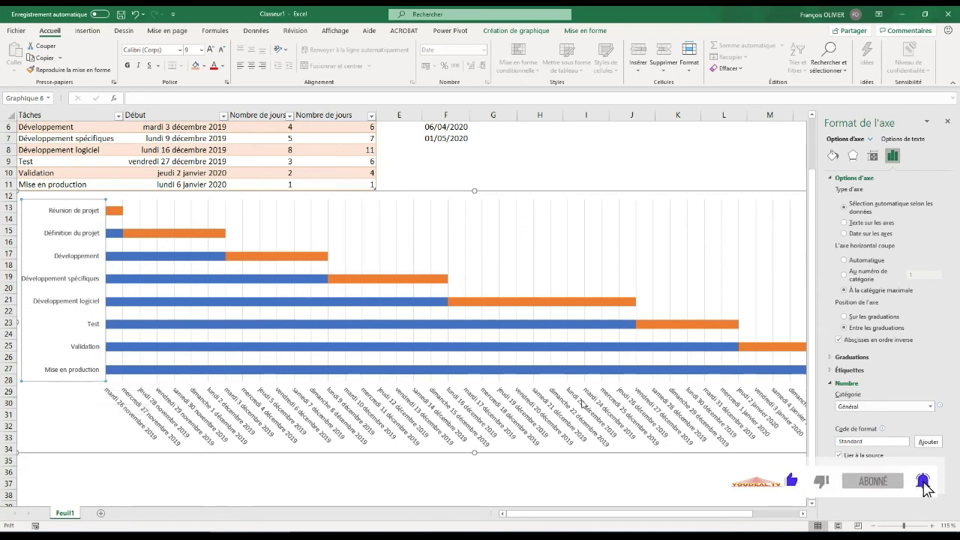
left_click(948, 122)
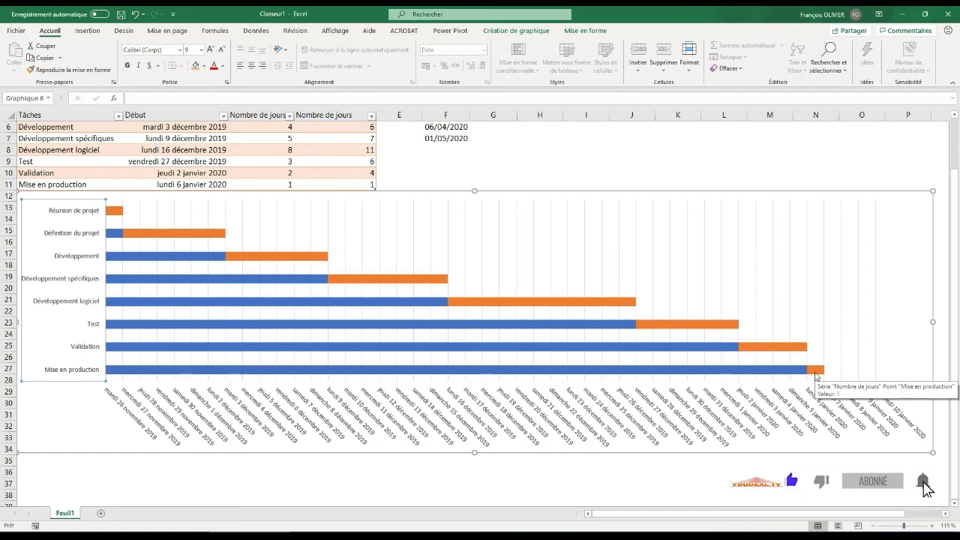
Format the blue Début series with no fill and no border line, and close the formatting options.
left_click(114, 234)
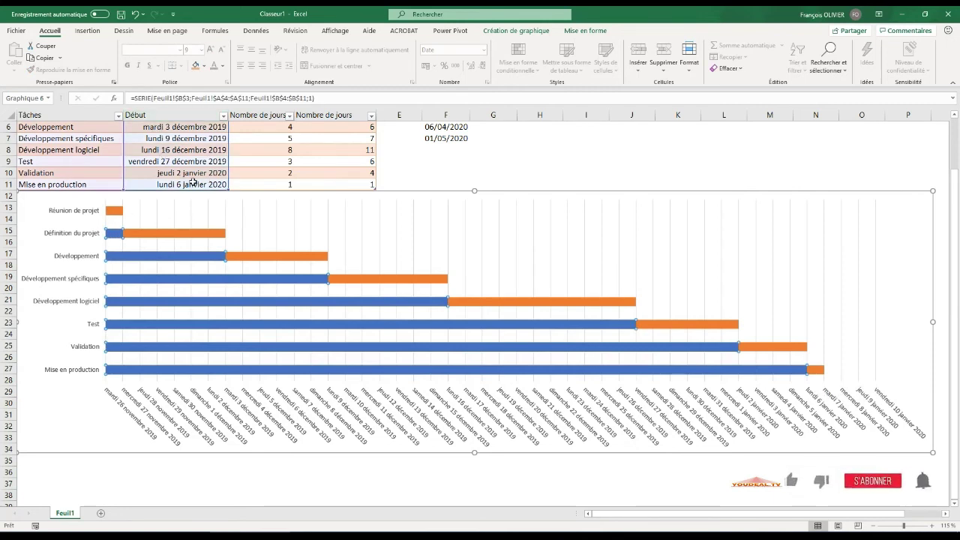
right_click(117, 236)
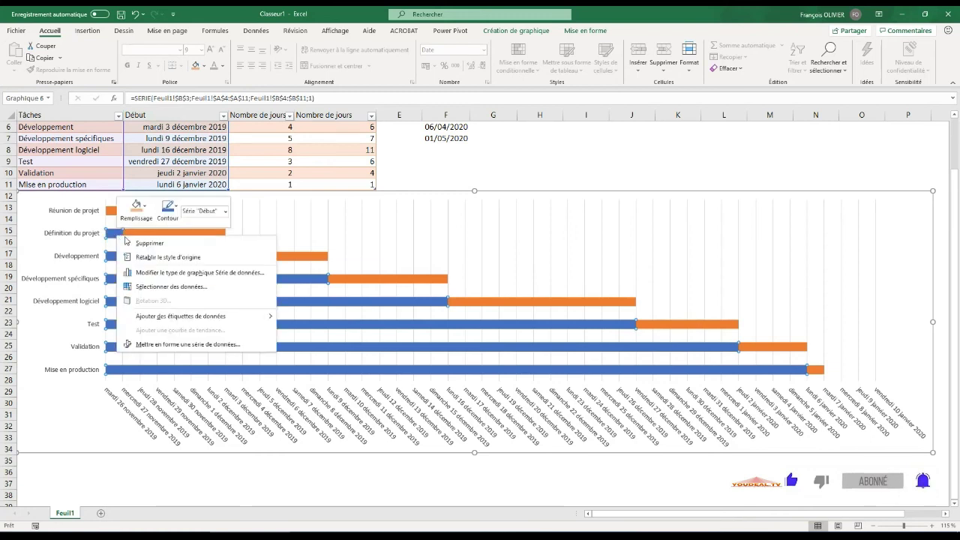
left_click(186, 345)
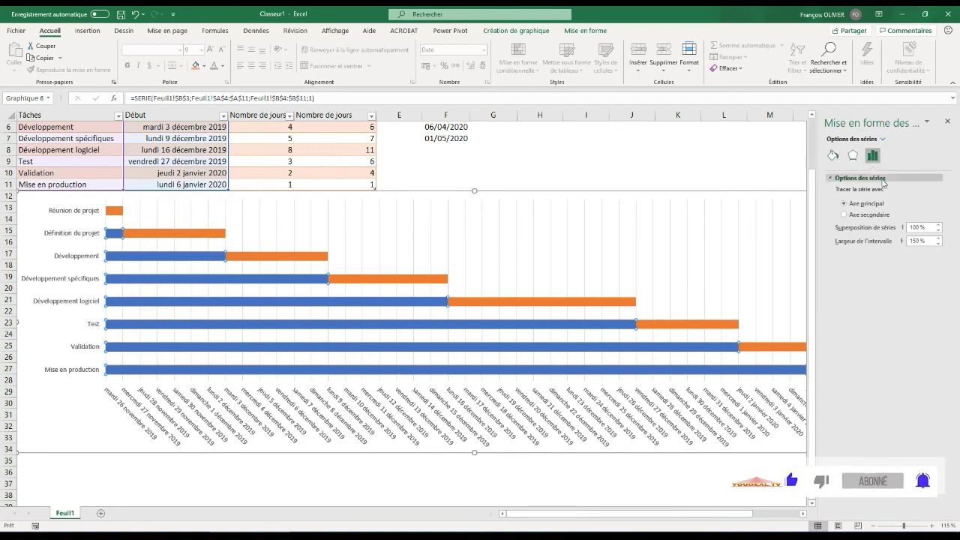
left_click(835, 158)
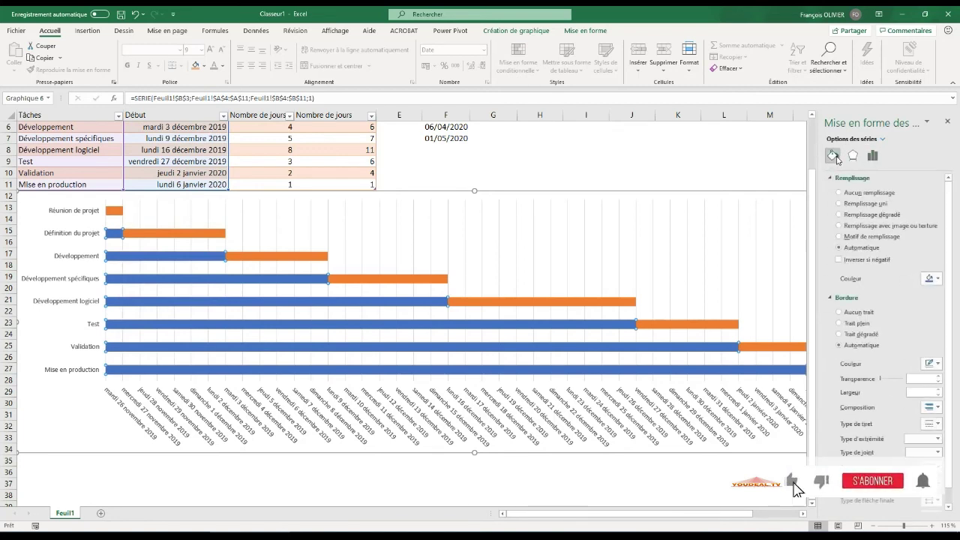
left_click(860, 193)
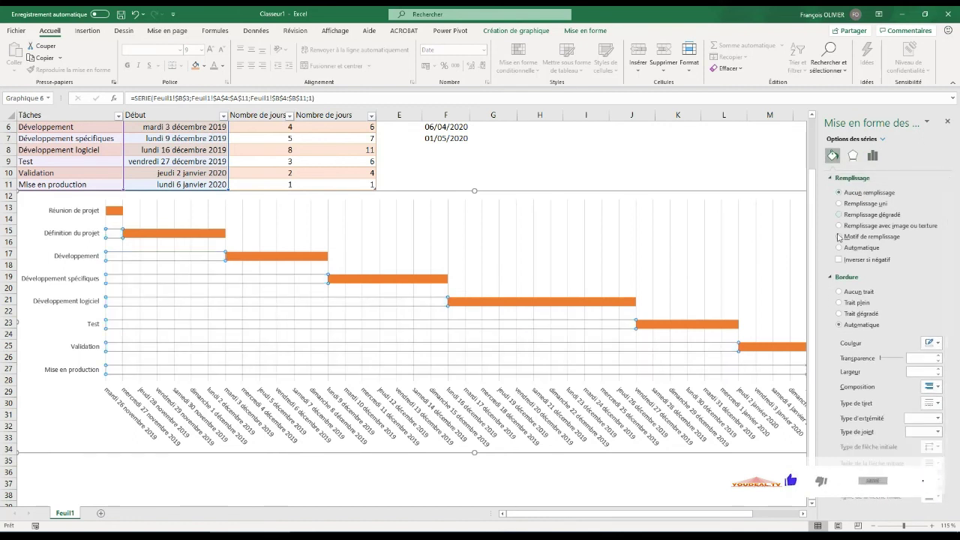
left_click(860, 292)
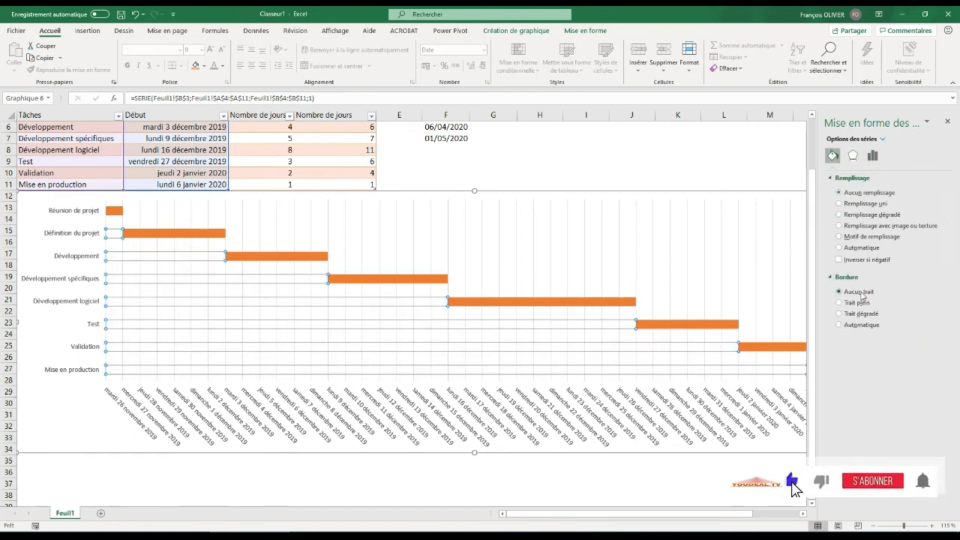
left_click(948, 121)
left_click(740, 193)
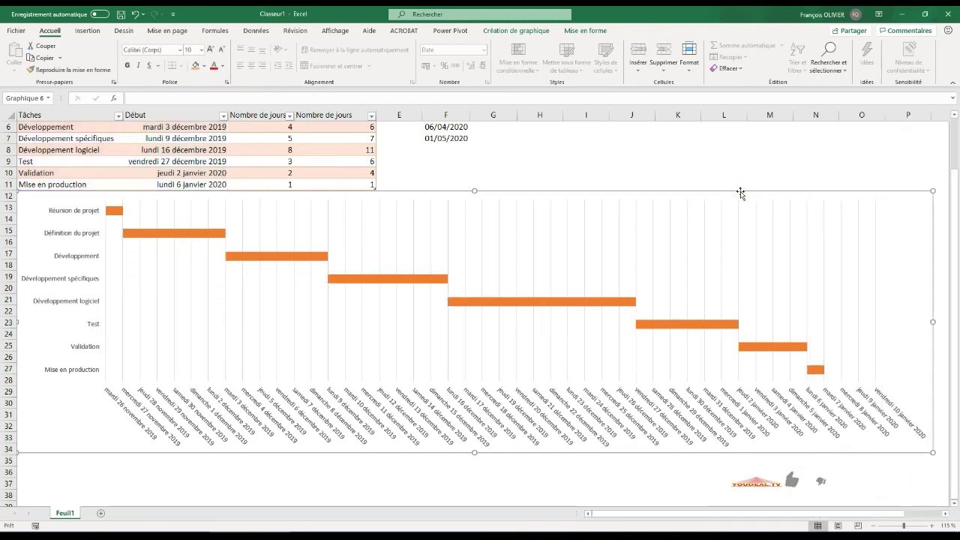